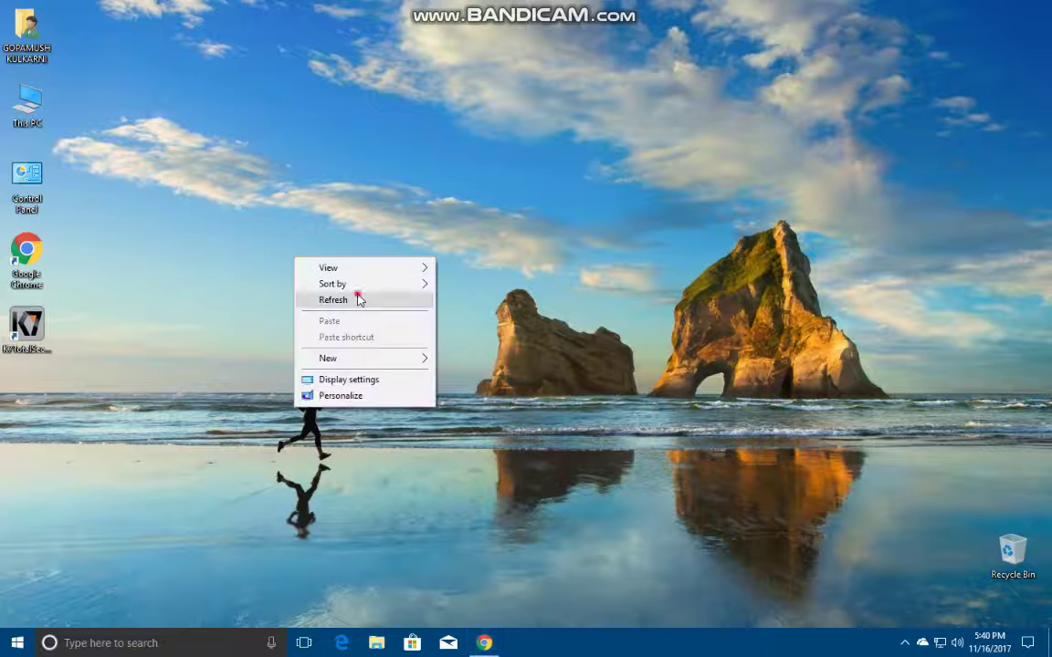
# Switch to Chrome and find the Windows download link on the OpenGL Extensions Viewer page.
pyautogui.click(358, 299)
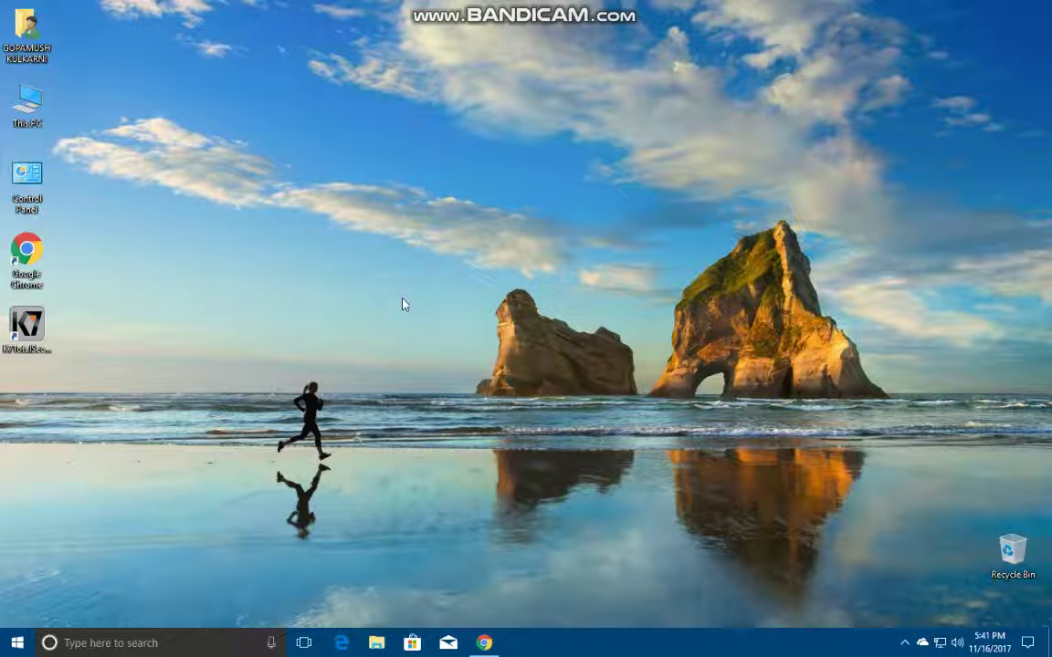
pyautogui.click(484, 643)
pyautogui.scroll(-1, 360, 226)
pyautogui.scroll(-5, 427, 346)
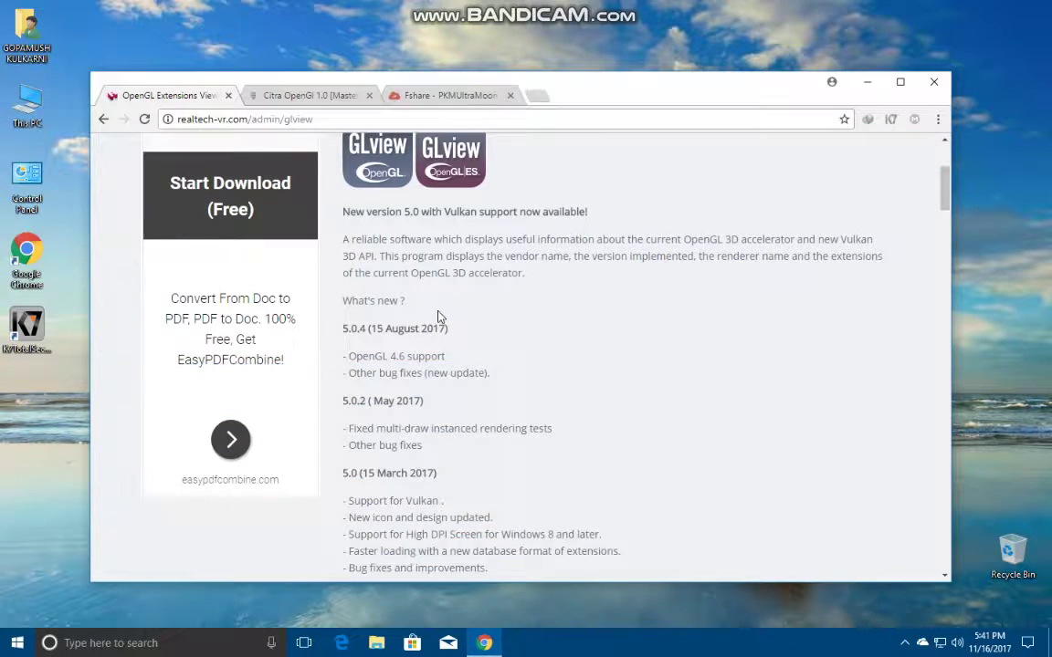
pyautogui.scroll(-8, 428, 347)
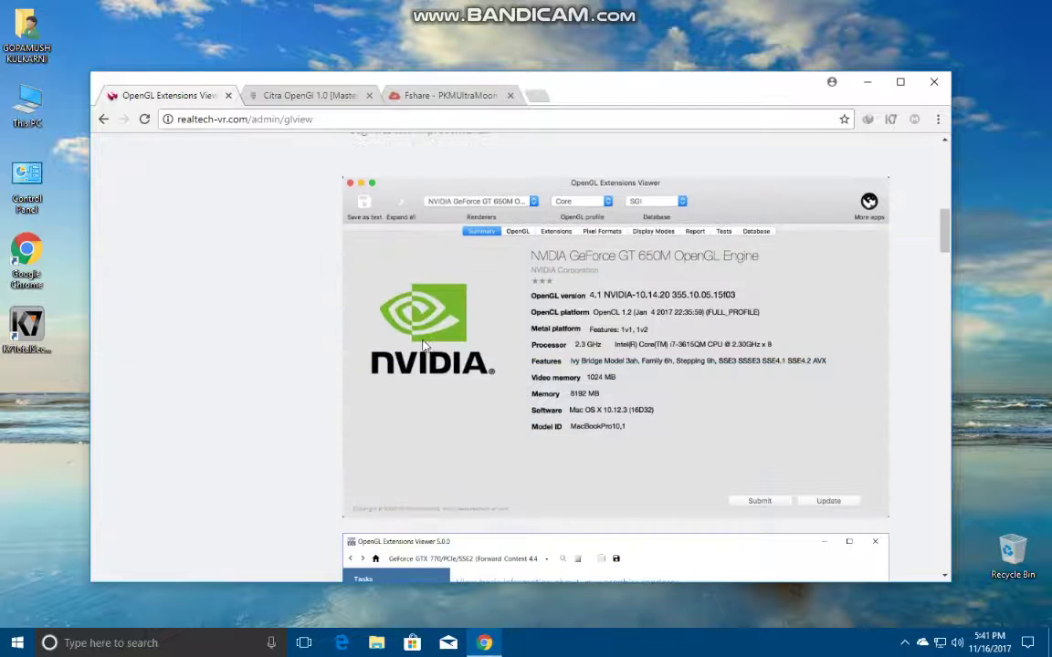
pyautogui.scroll(-2, 427, 340)
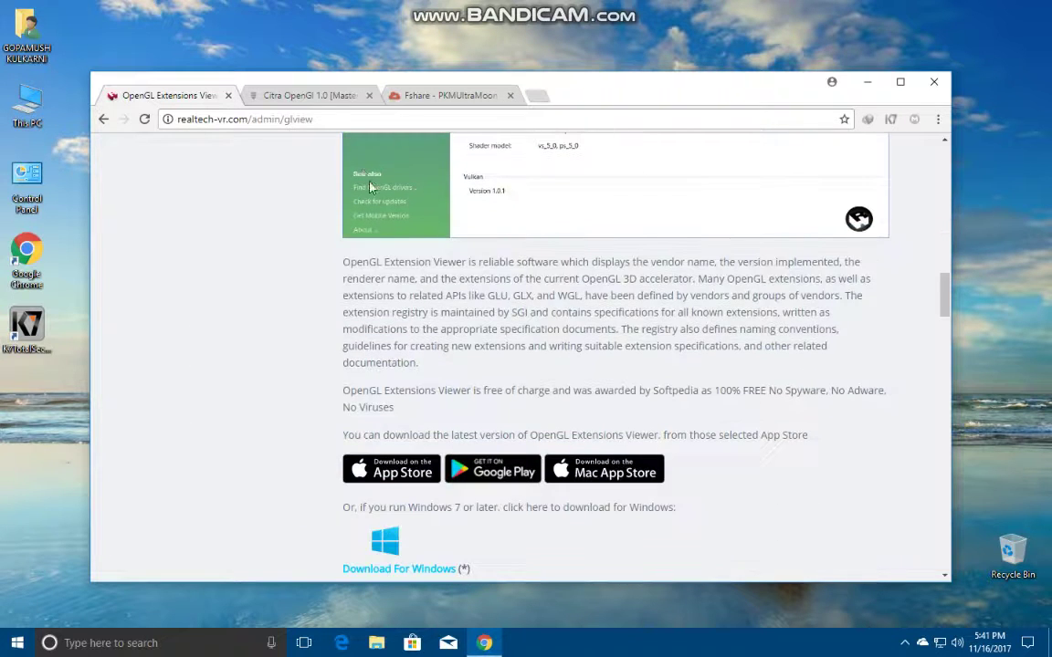
pyautogui.click(345, 119)
pyautogui.click(531, 427)
pyautogui.scroll(-2, 496, 419)
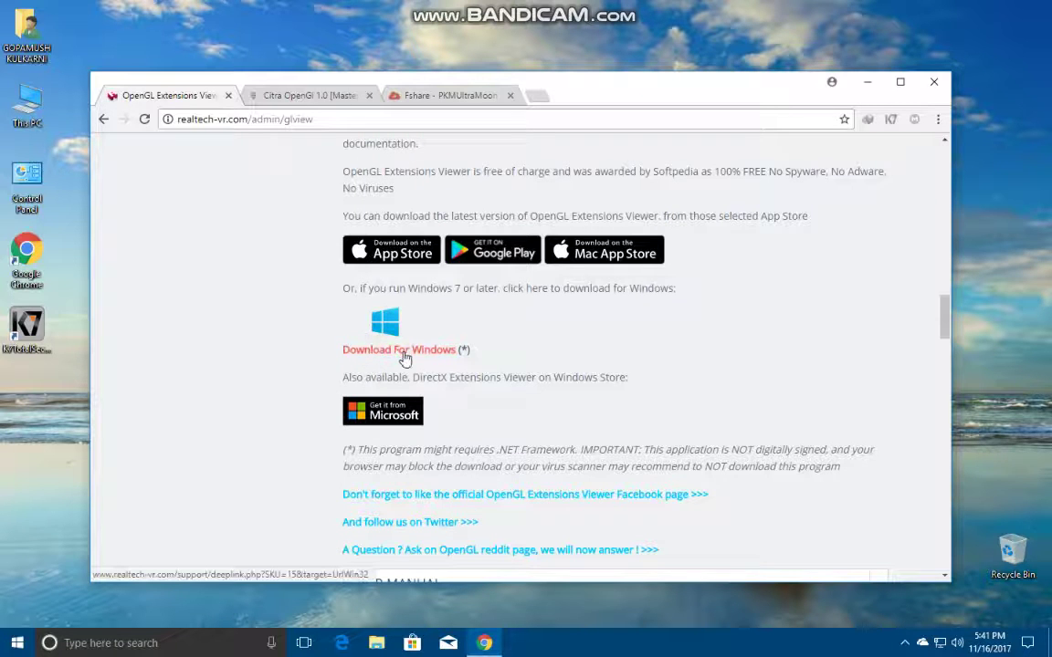
# Try to download glview506.exe for Windows, choosing to overwrite the existing file, and minimize the browser after cancelling.
pyautogui.click(404, 356)
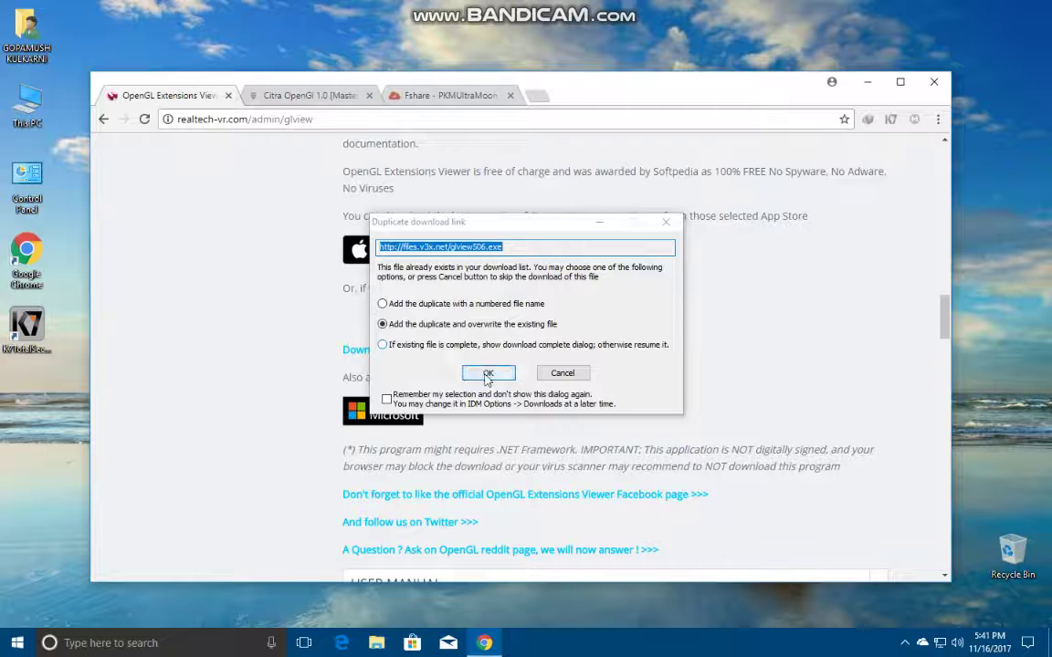
pyautogui.click(483, 371)
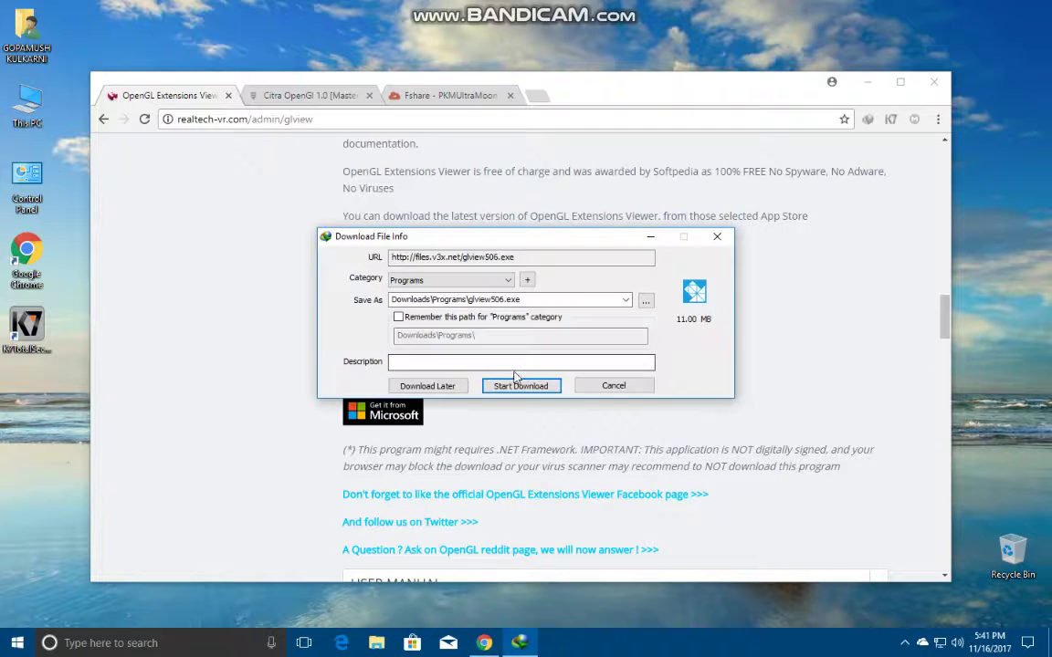
pyautogui.click(625, 385)
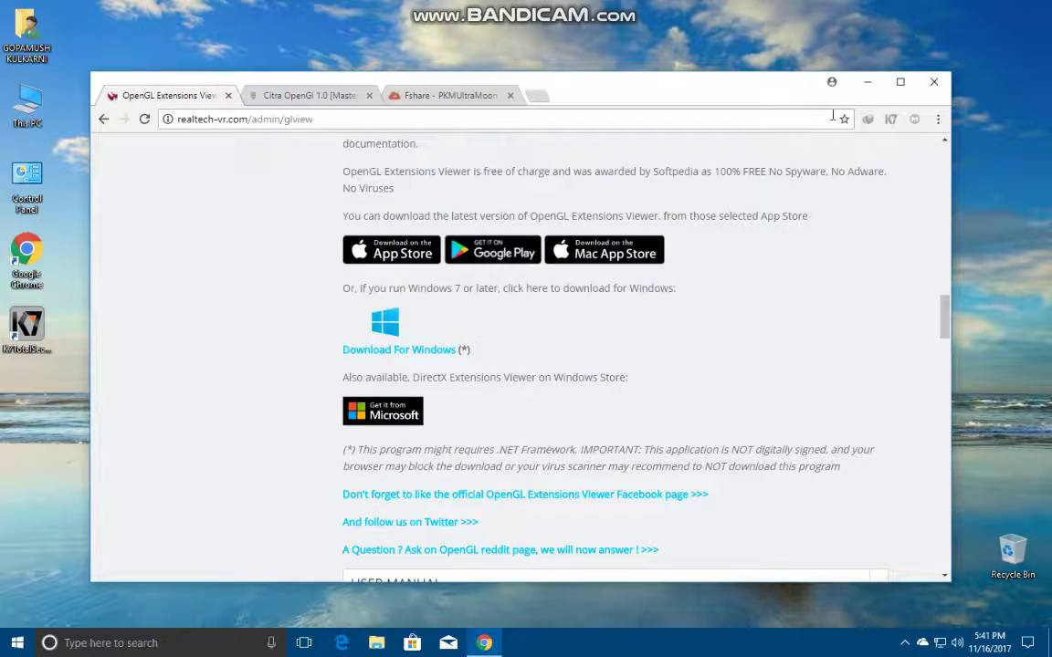
pyautogui.click(870, 82)
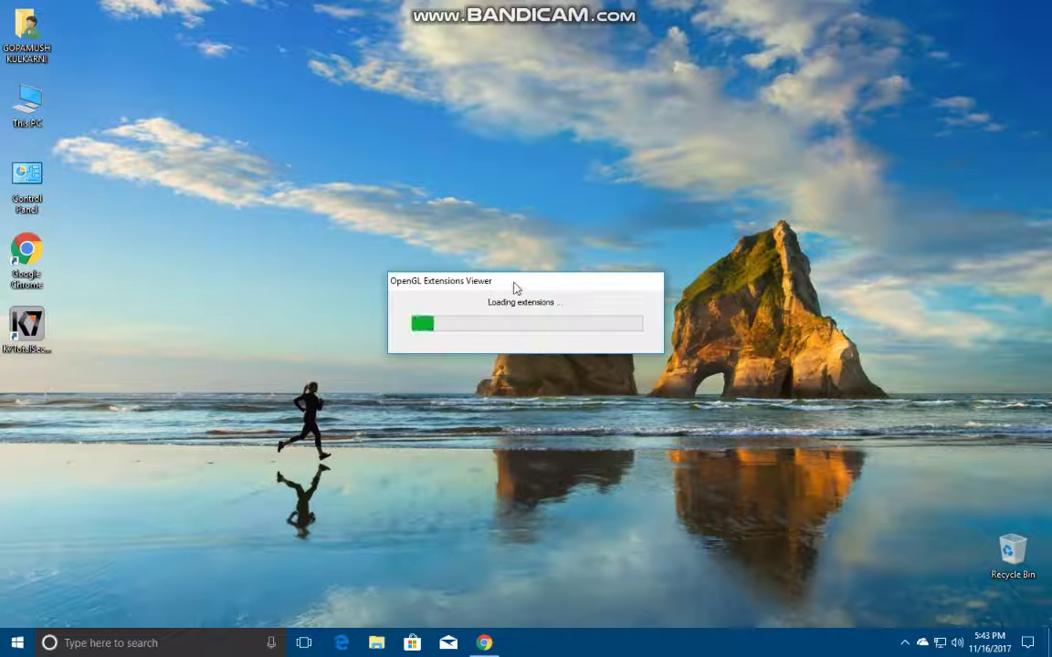
pyautogui.moveTo(514, 285); pyautogui.dragTo(469, 269)
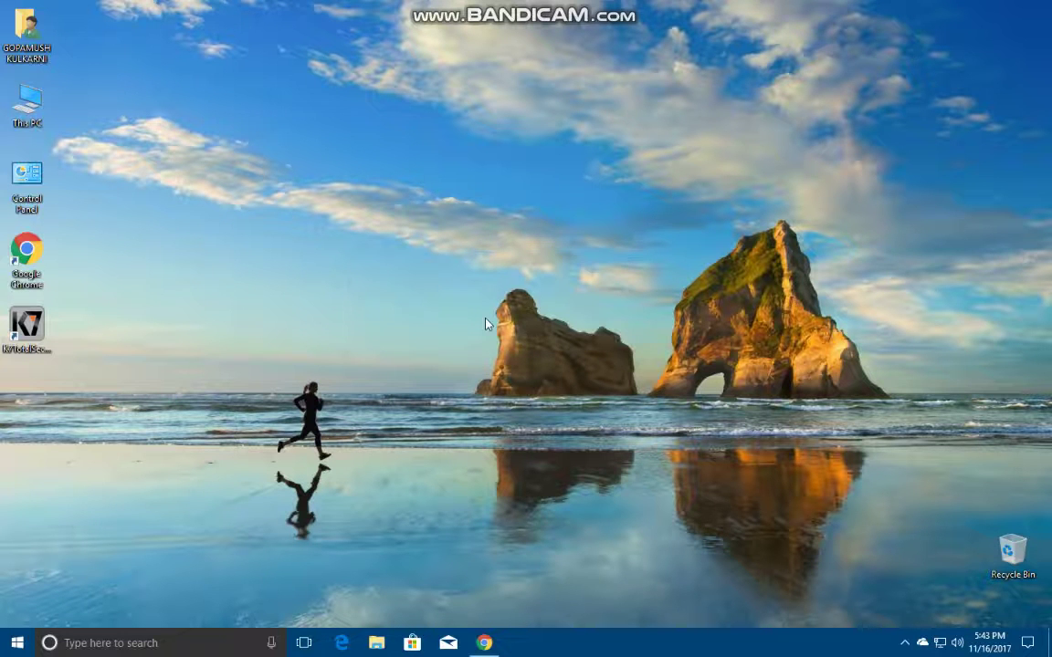
pyautogui.rightClick(452, 266)
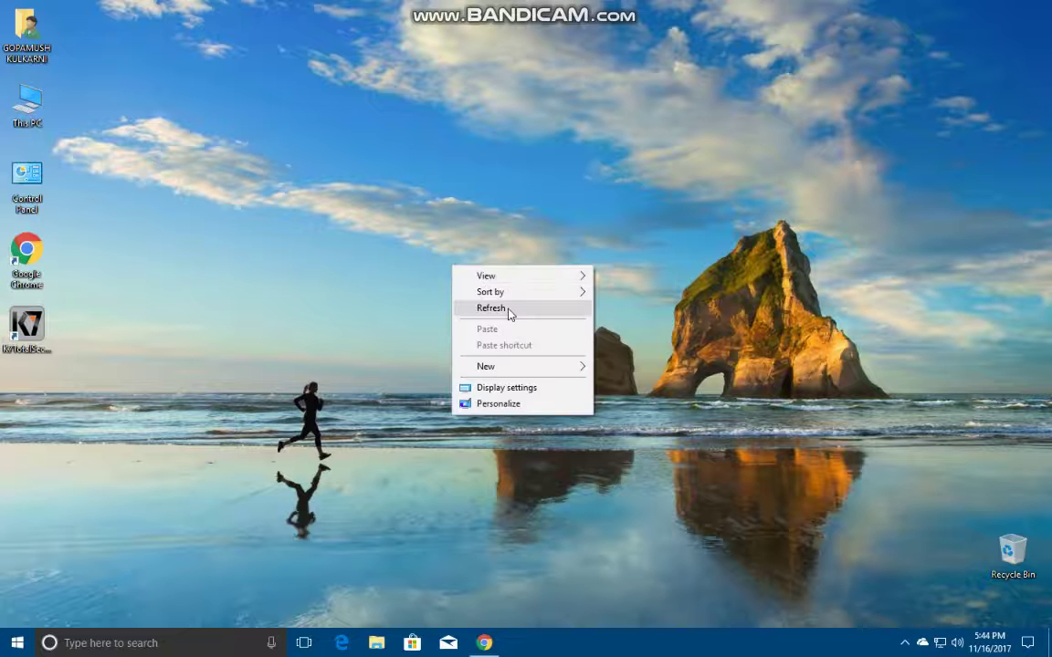
pyautogui.click(490, 309)
pyautogui.rightClick(398, 298)
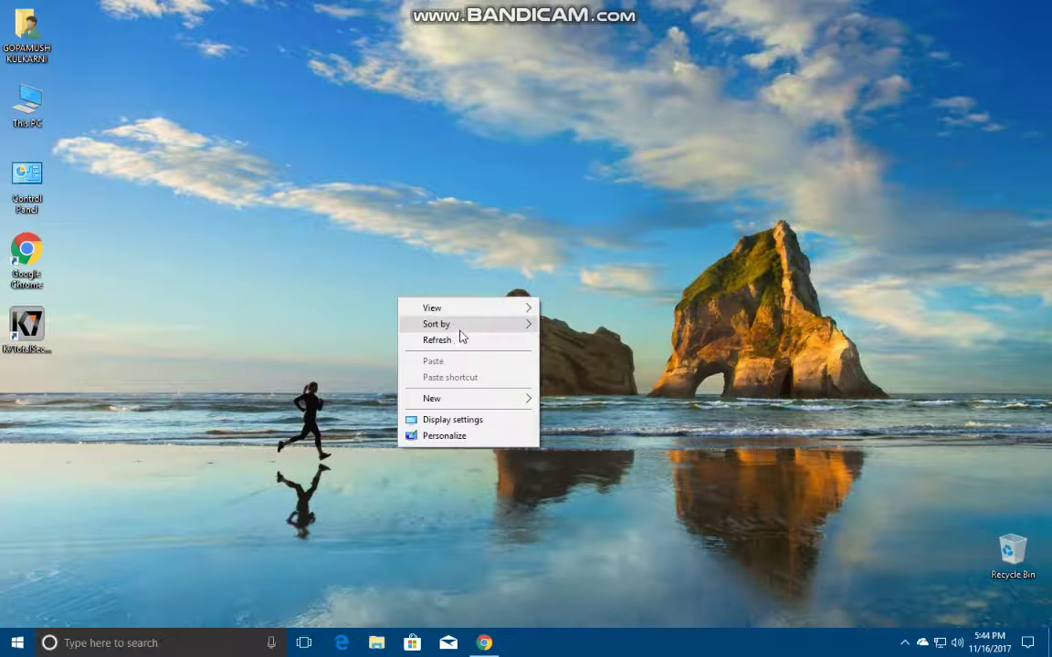
pyautogui.click(426, 141)
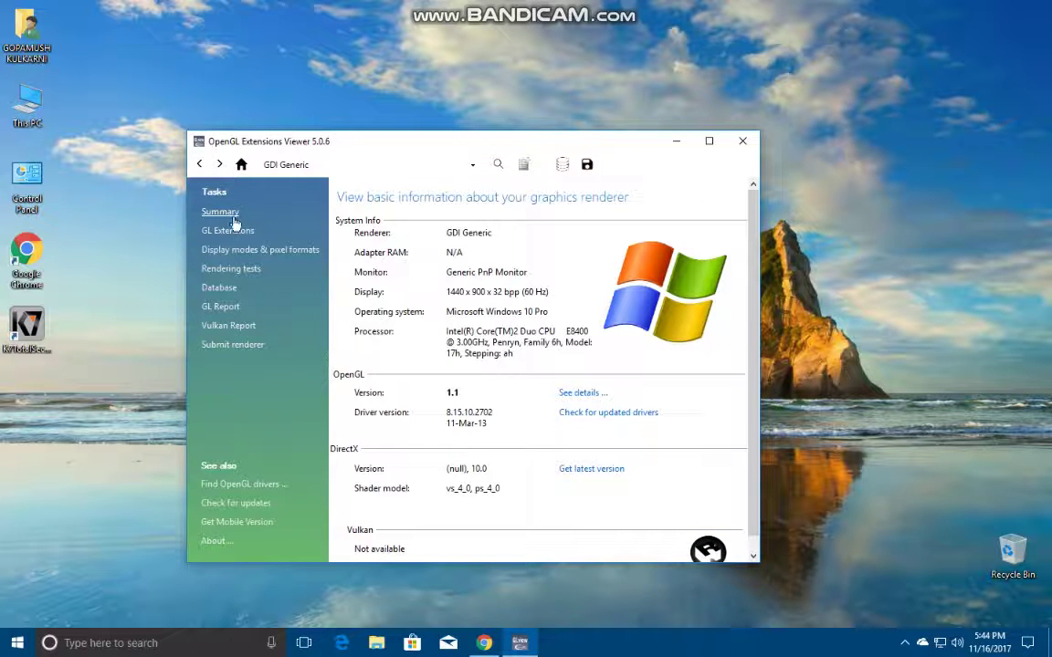
# Examine the OpenGL version in the OpenGL Extensions Viewer summary, mark it with a red rectangle, and close the viewer.
pyautogui.scroll(-1, 433, 290)
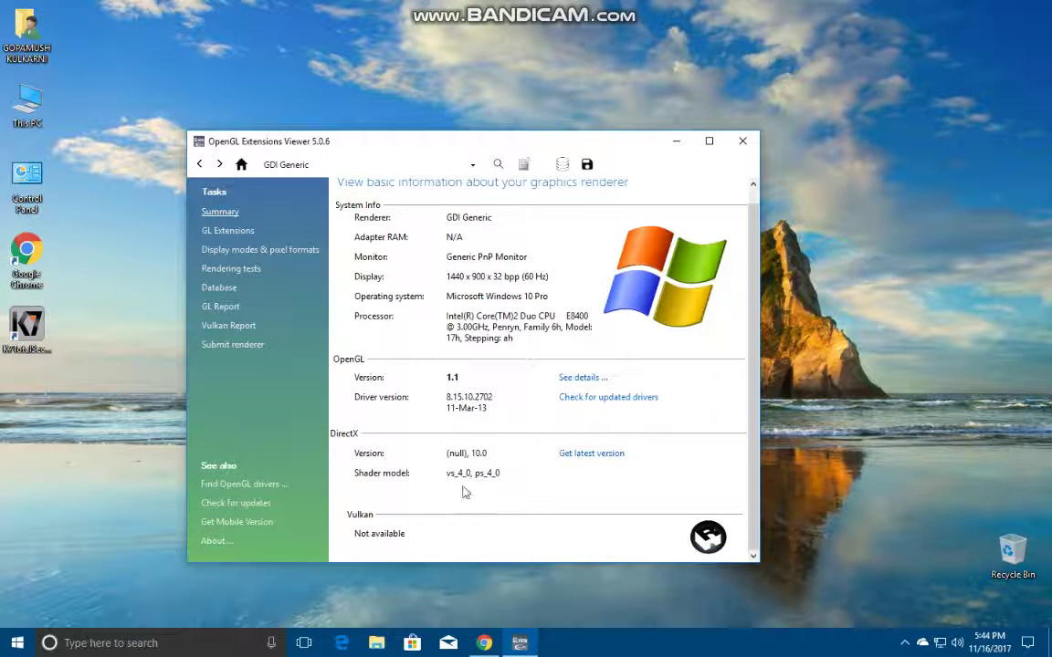
pyautogui.scroll(1, 482, 494)
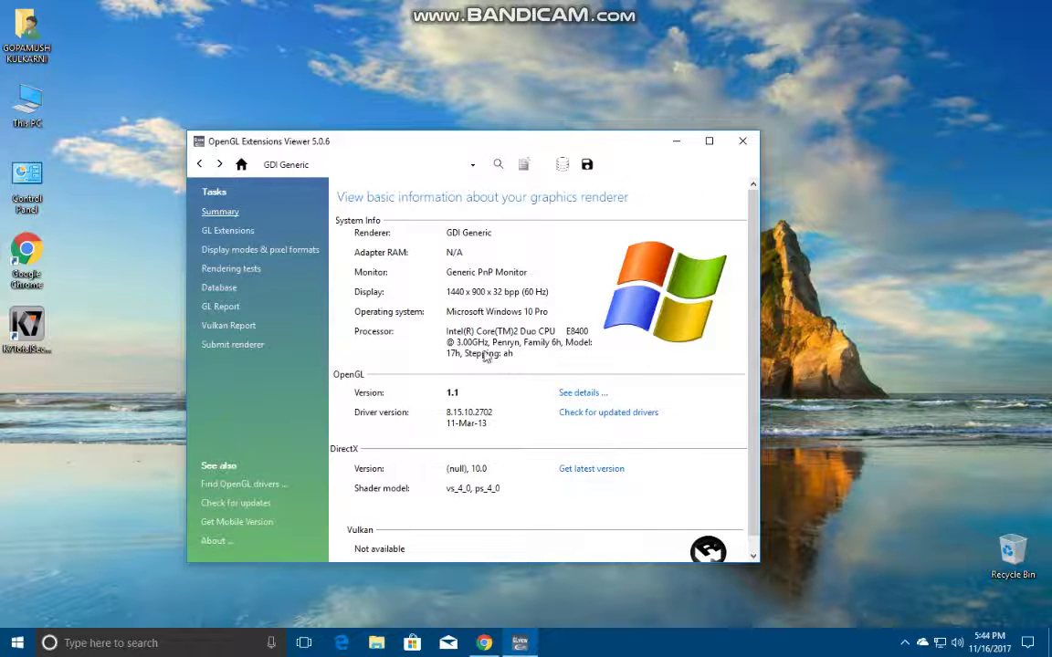
pyautogui.scroll(-1, 481, 365)
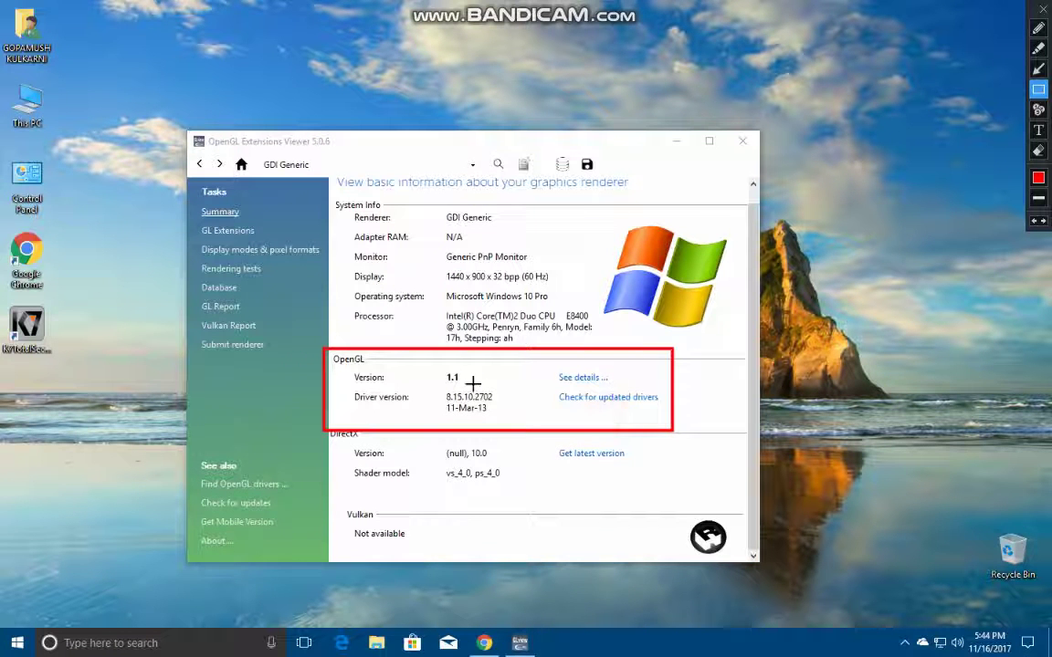
pyautogui.moveTo(349, 367); pyautogui.dragTo(471, 388)
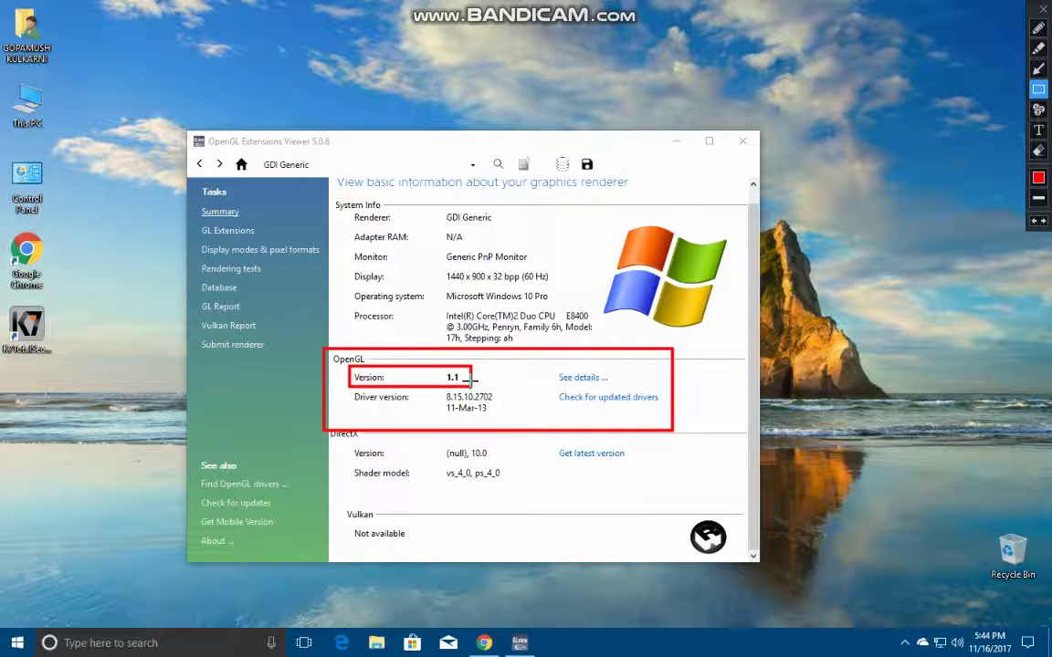
pyautogui.press('Escape')
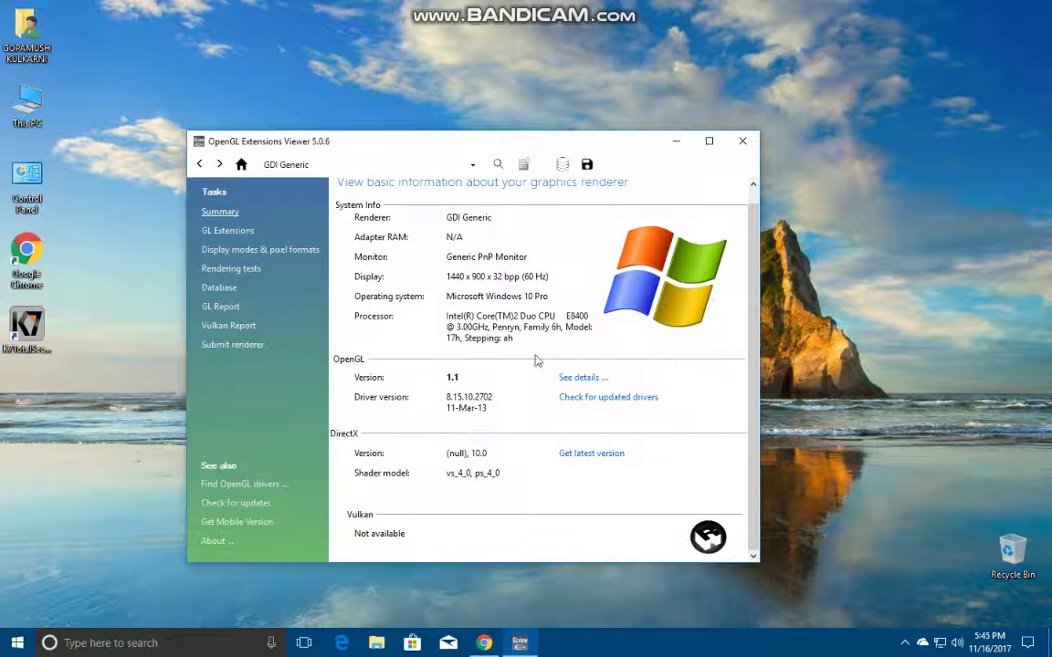
pyautogui.click(742, 141)
# In Chrome, try to download Citra OpenGl 1.0 [Master Gaming].7z from Google Drive despite the virus scan notice, and close the extra page.
pyautogui.click(502, 644)
pyautogui.click(292, 95)
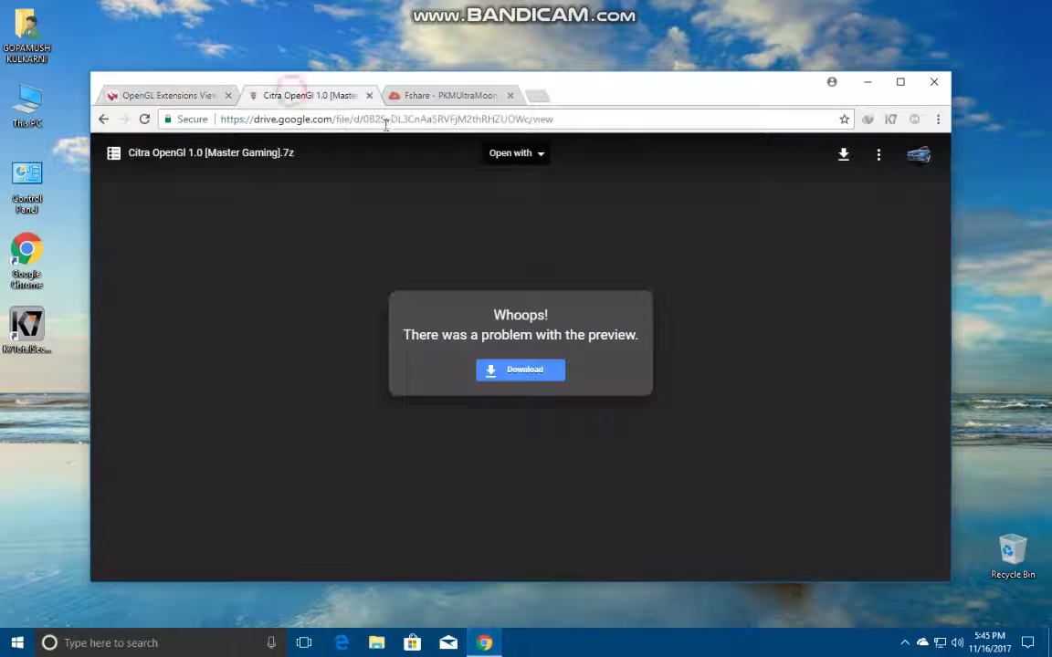
pyautogui.moveTo(605, 117); pyautogui.dragTo(431, 119)
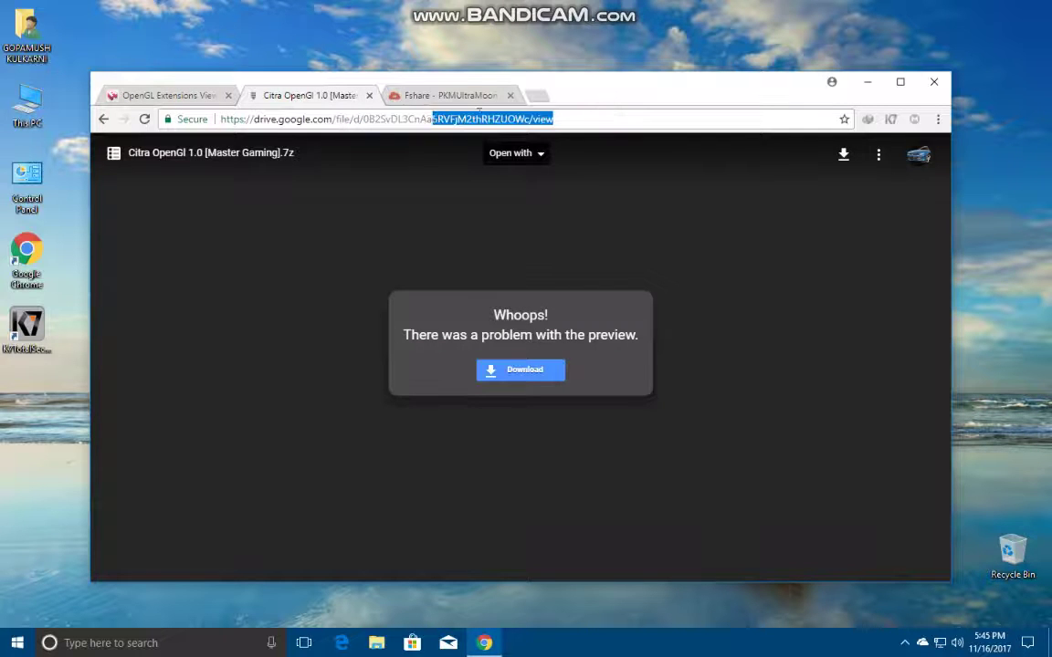
pyautogui.click(517, 376)
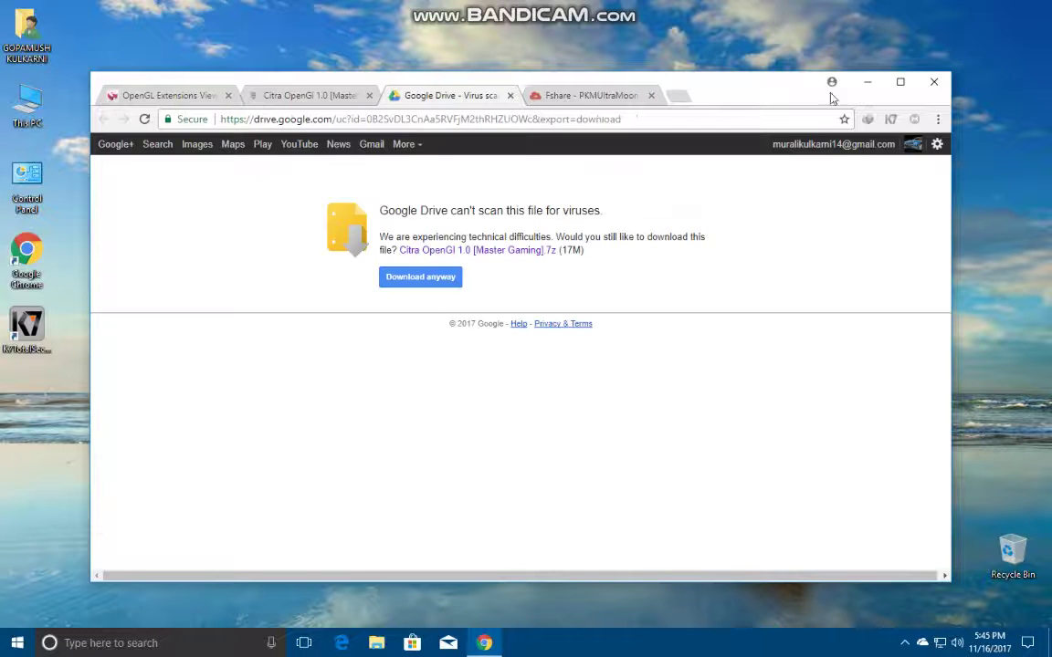
pyautogui.click(418, 278)
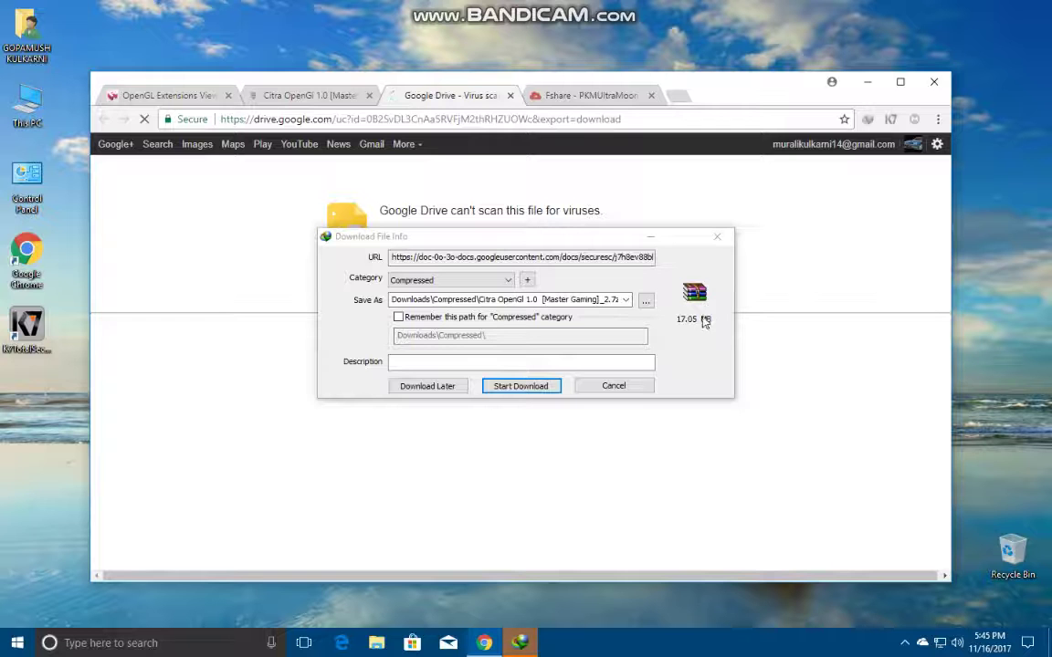
pyautogui.click(717, 236)
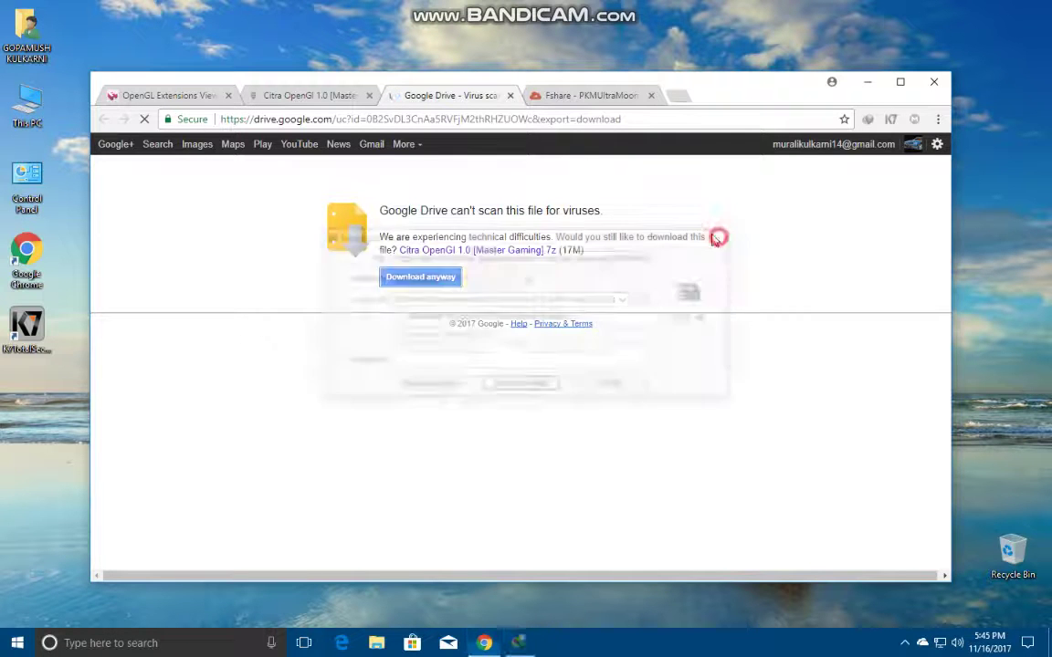
pyautogui.click(510, 95)
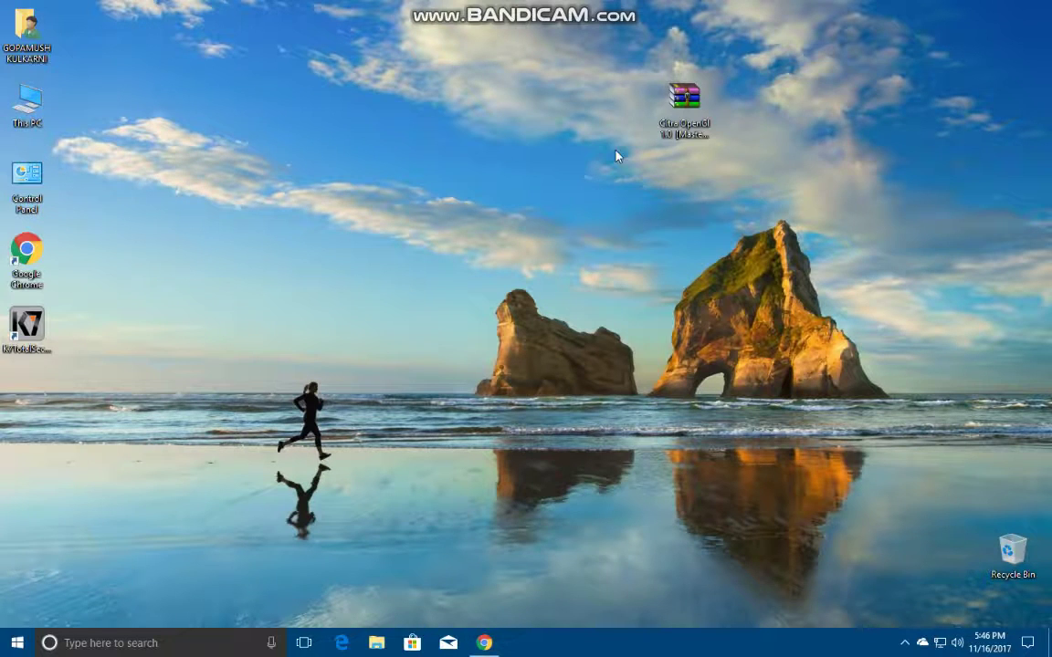
# Move the Citra OpenGl 1.0 archive to the middle of the desktop and extract it directly onto the desktop.
pyautogui.moveTo(606, 53); pyautogui.dragTo(840, 208)
pyautogui.click(508, 136)
pyautogui.moveTo(688, 129); pyautogui.dragTo(509, 294)
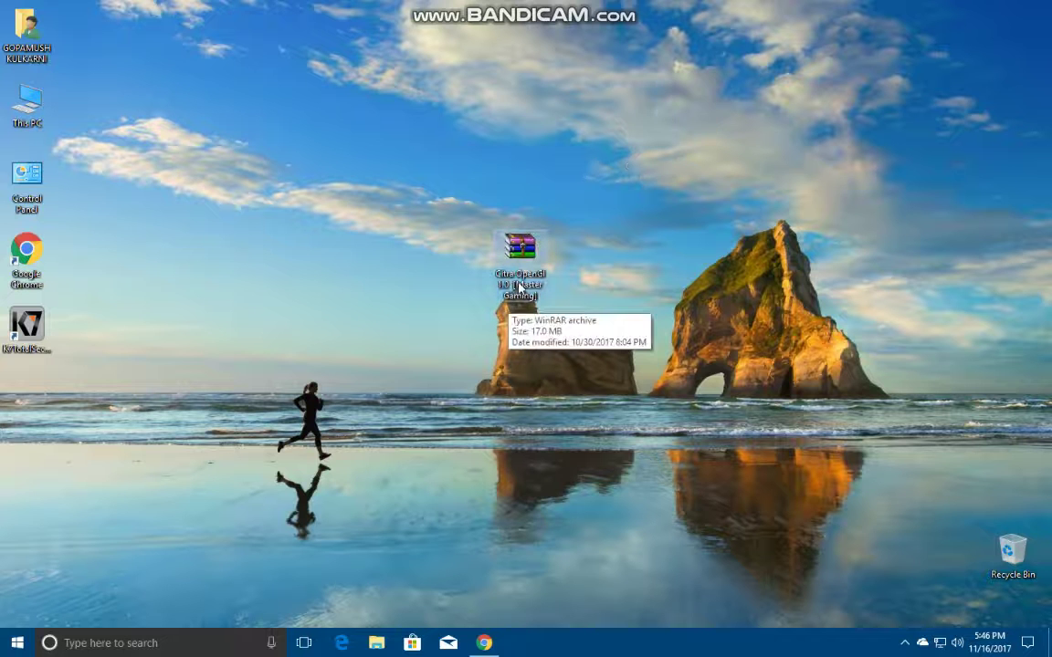
pyautogui.rightClick(520, 282)
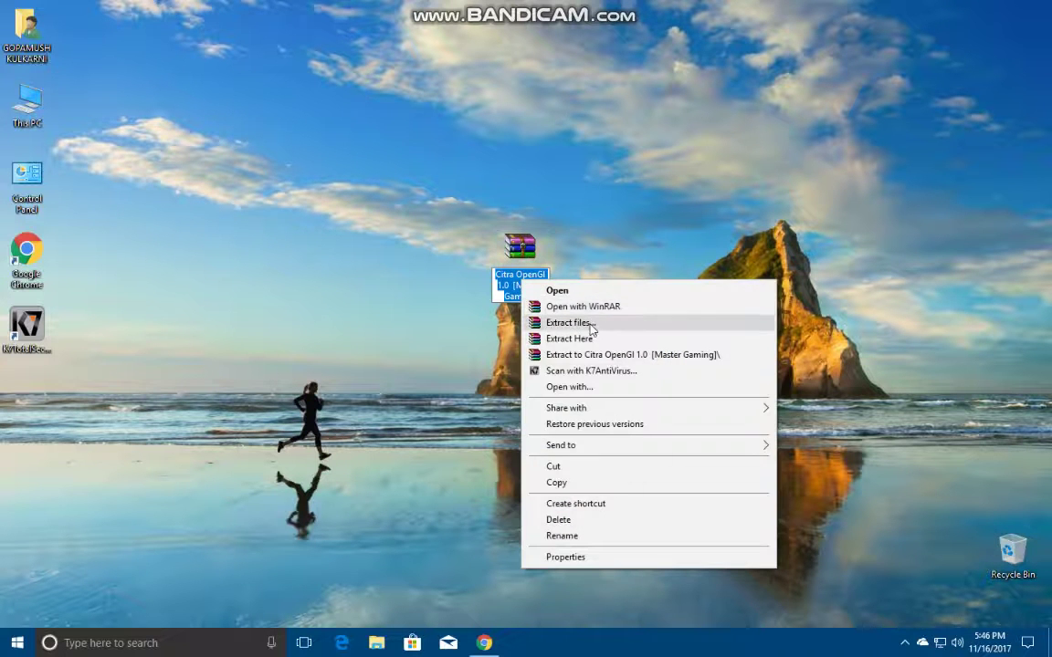
pyautogui.click(594, 339)
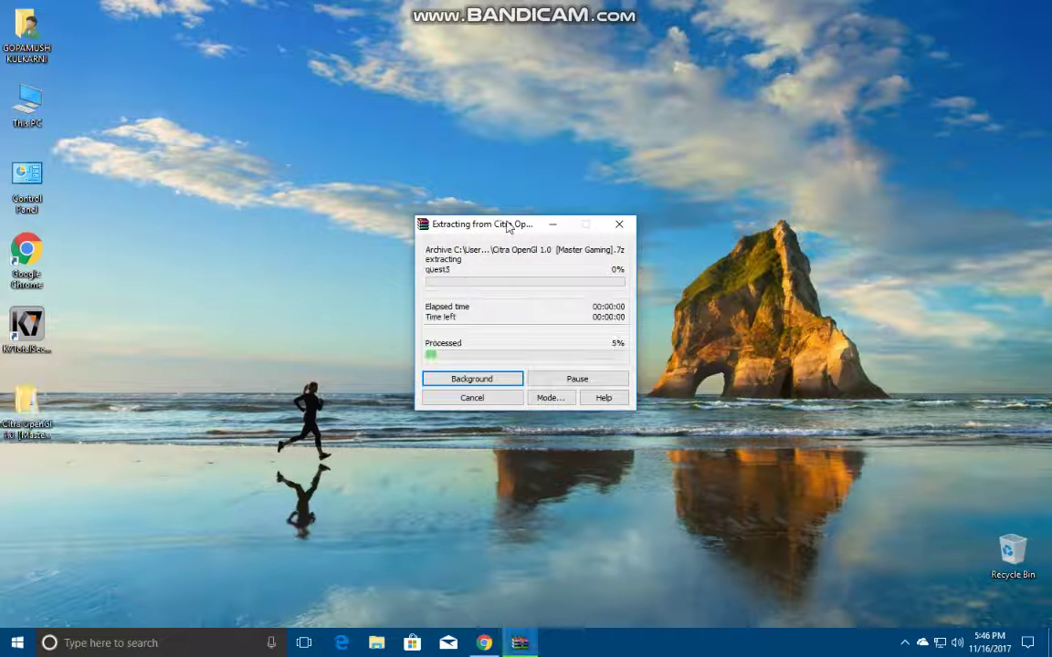
pyautogui.moveTo(512, 228); pyautogui.dragTo(454, 185)
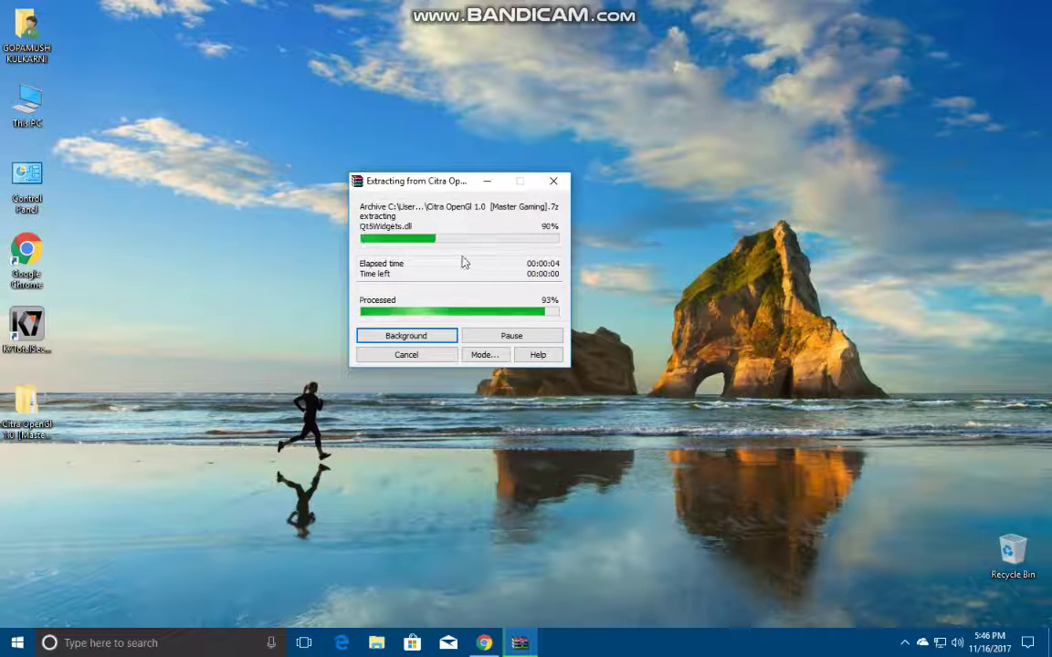
# Move the extracted Citra OpenGl 1.0 folder to open desktop space, open it and launch the CVeloz application.
pyautogui.moveTo(27, 402); pyautogui.dragTo(408, 412)
pyautogui.doubleClick(408, 412)
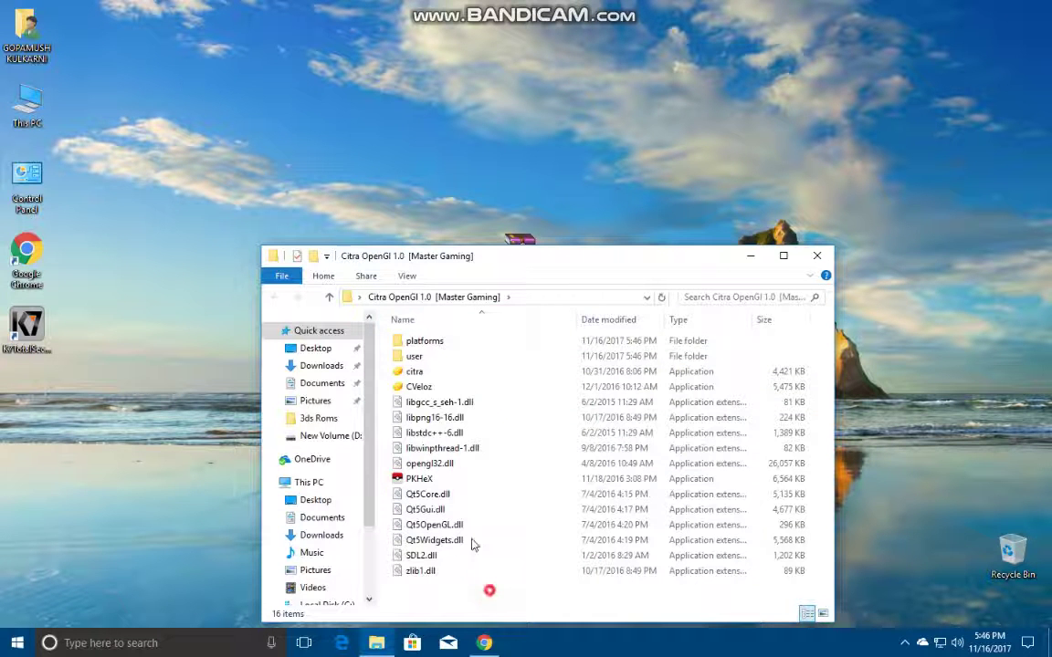
pyautogui.click(429, 388)
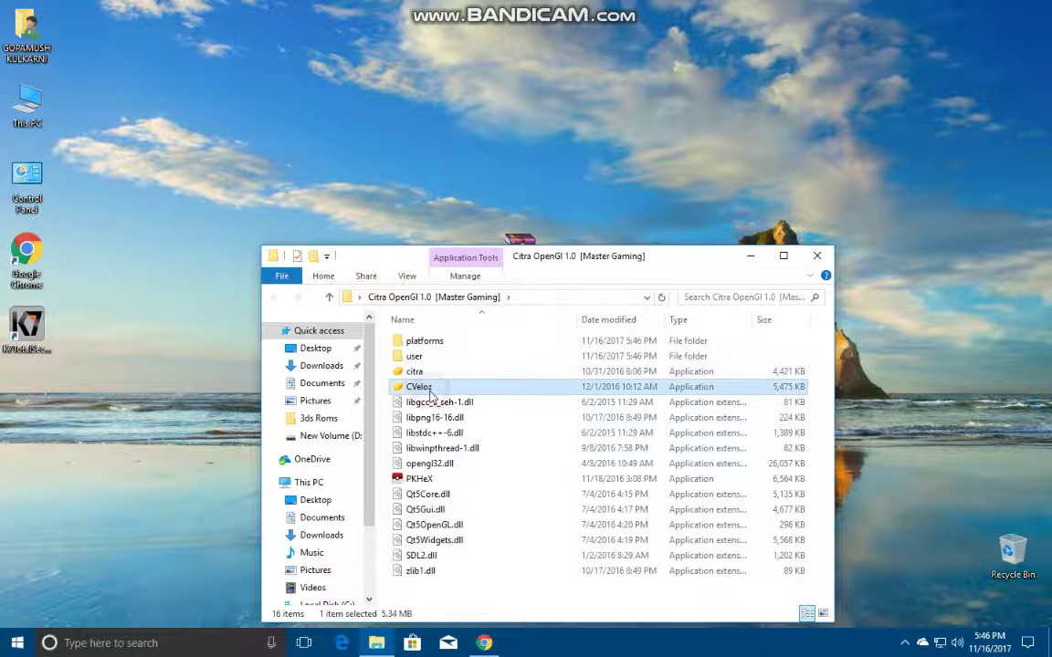
pyautogui.doubleClick(431, 398)
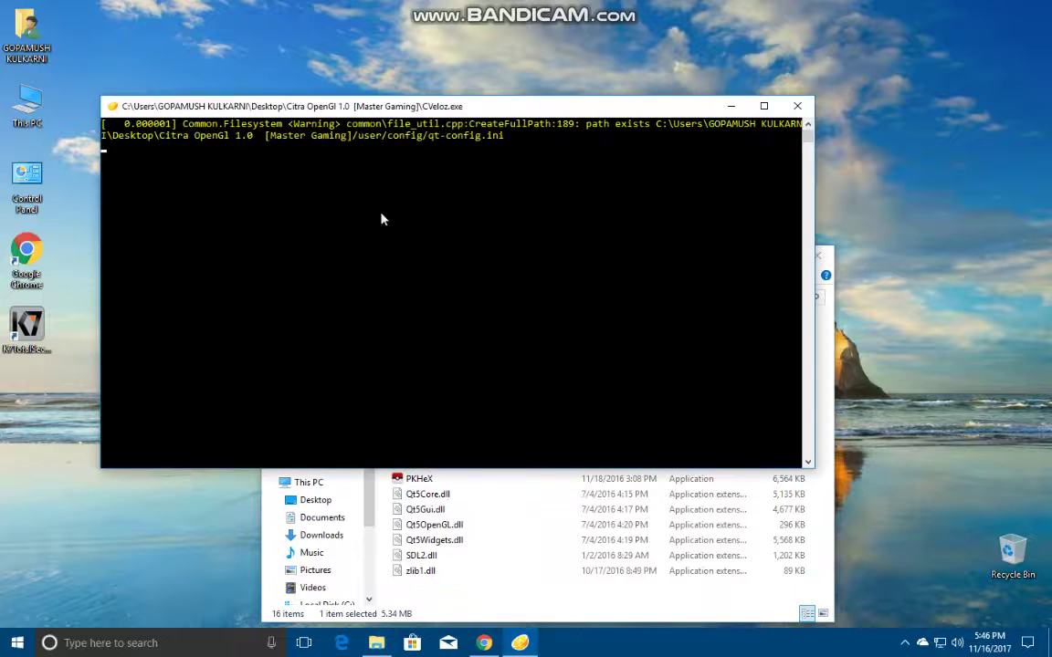
# Try to load the game file pokemon sun.3ds from the 3ds Roms folder on drive D.
pyautogui.click(179, 135)
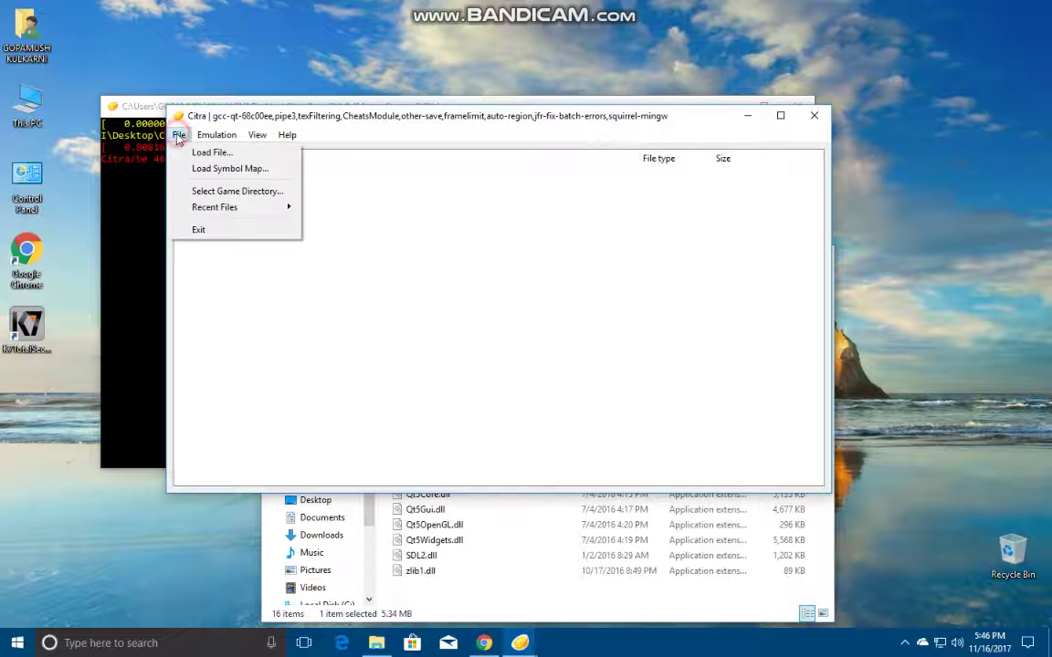
pyautogui.click(214, 154)
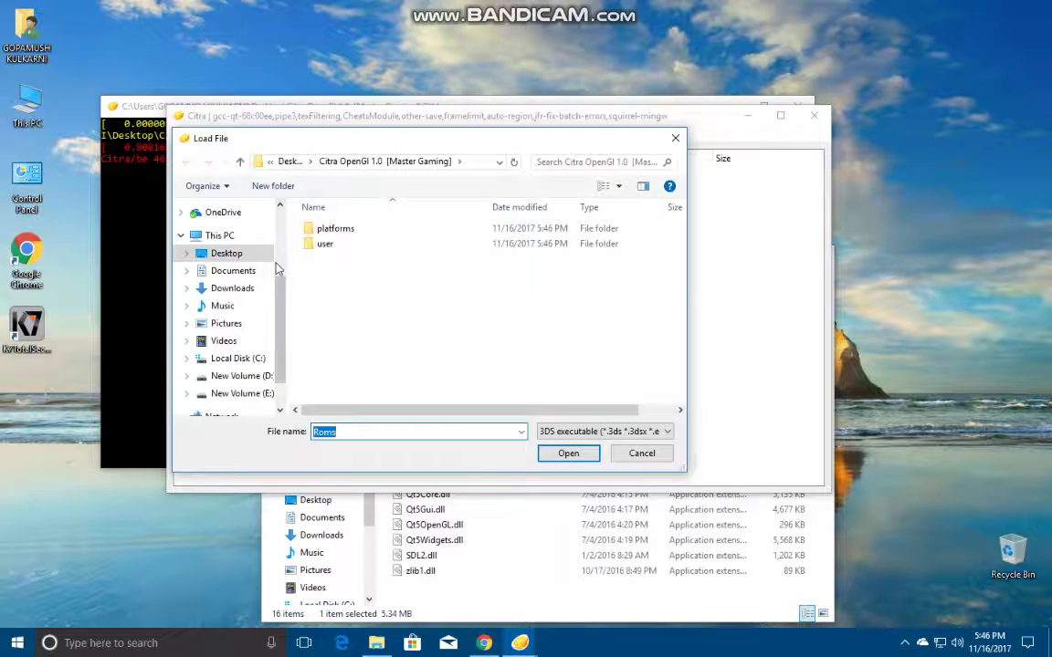
pyautogui.doubleClick(376, 299)
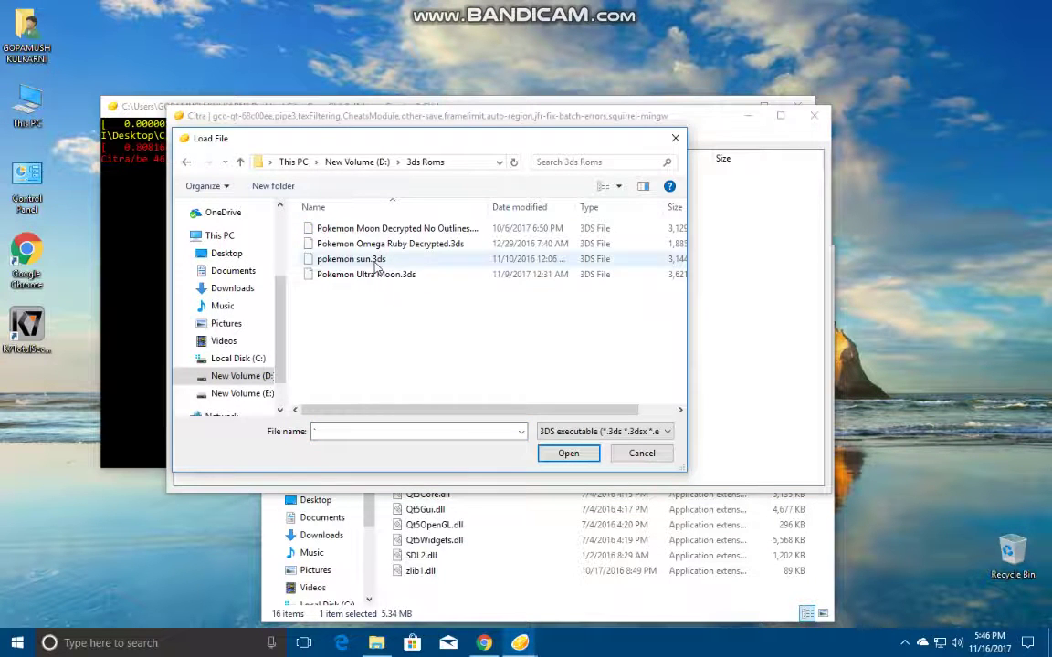
pyautogui.doubleClick(365, 260)
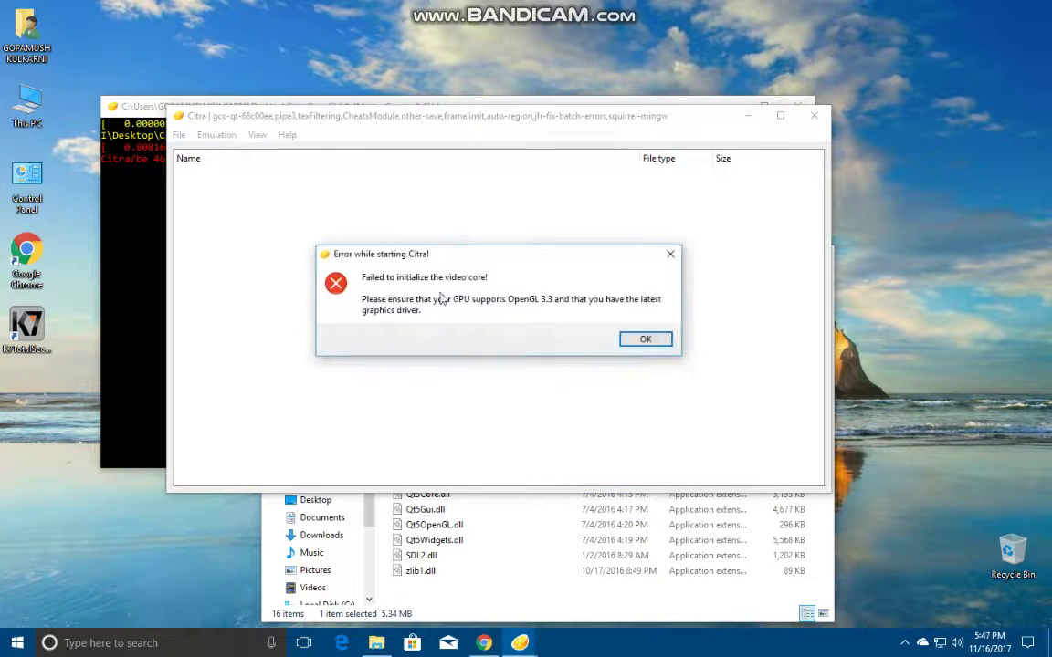
# Dismiss the video core error and close the Citra window.
pyautogui.moveTo(395, 253); pyautogui.dragTo(371, 243)
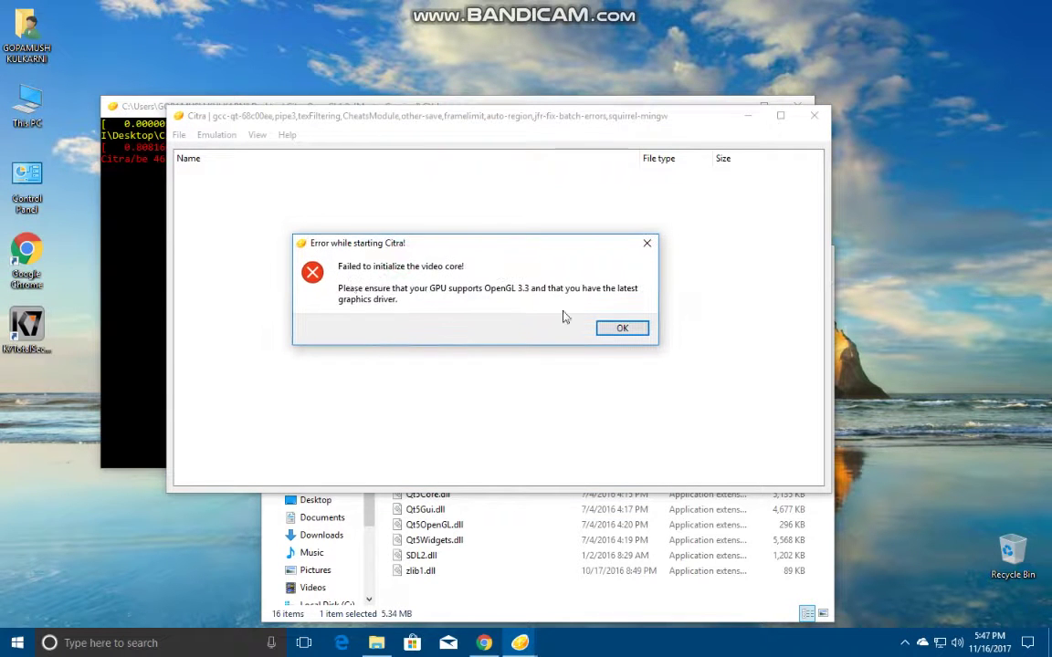
pyautogui.click(640, 329)
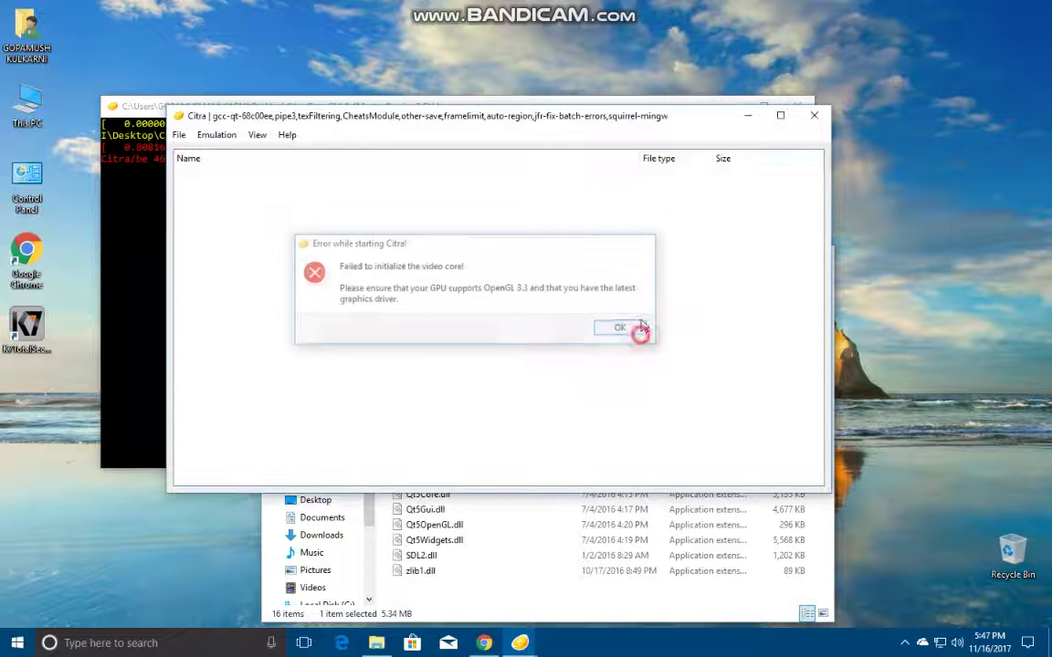
pyautogui.click(811, 114)
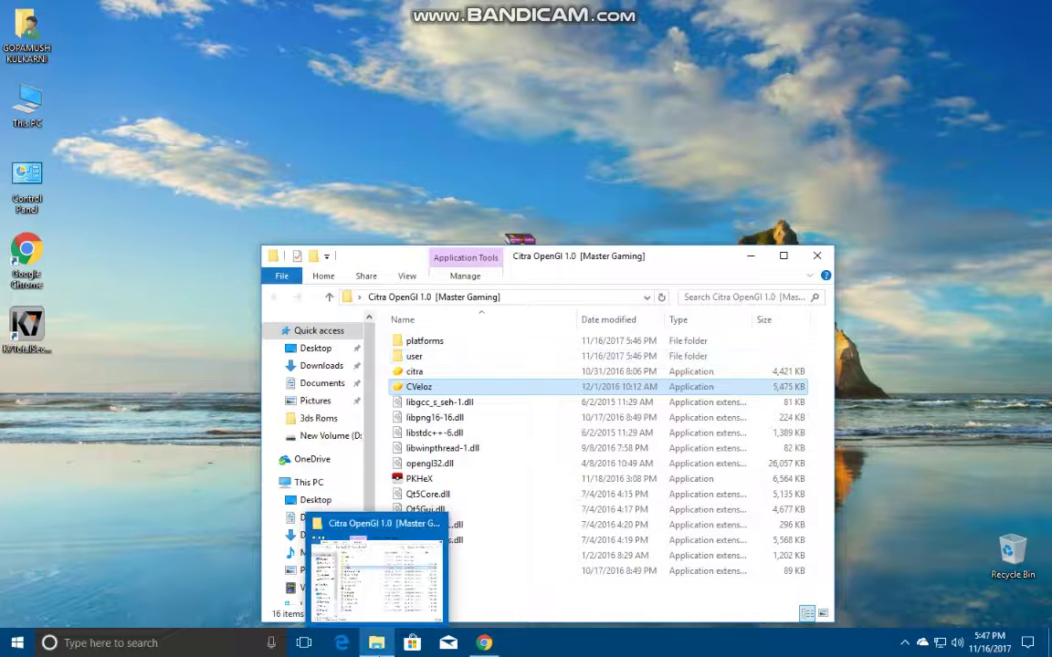
# Open the 3ds Roms folder on drive D in a second File Explorer window.
pyautogui.click(376, 644)
pyautogui.click(376, 645)
pyautogui.click(376, 645)
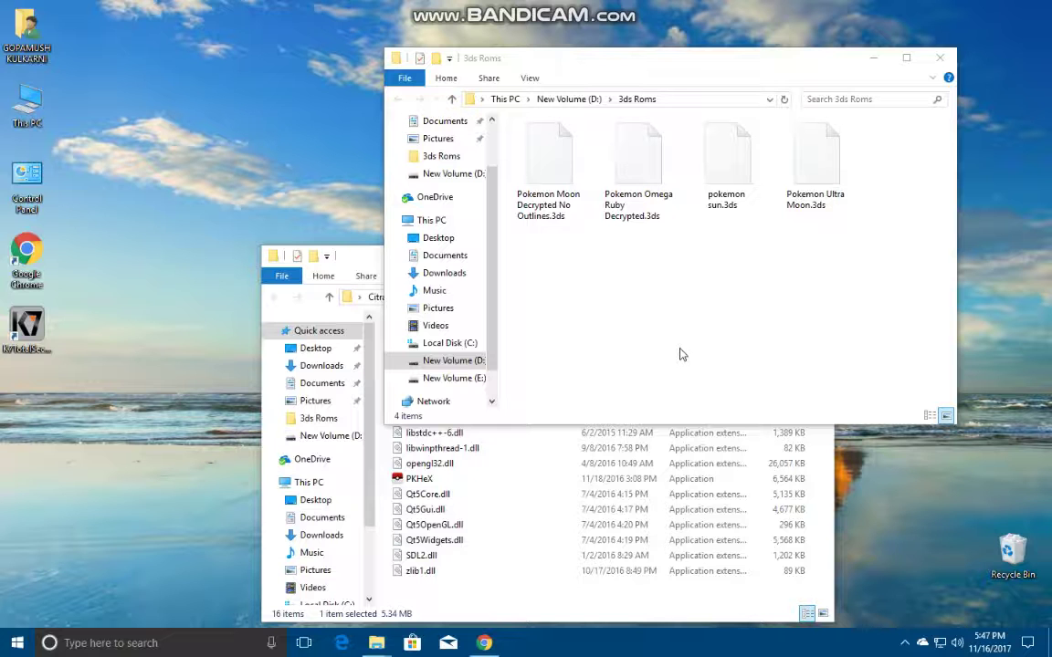
pyautogui.moveTo(815, 324); pyautogui.dragTo(755, 294)
pyautogui.click(756, 330)
pyautogui.moveTo(821, 192); pyautogui.dragTo(841, 232)
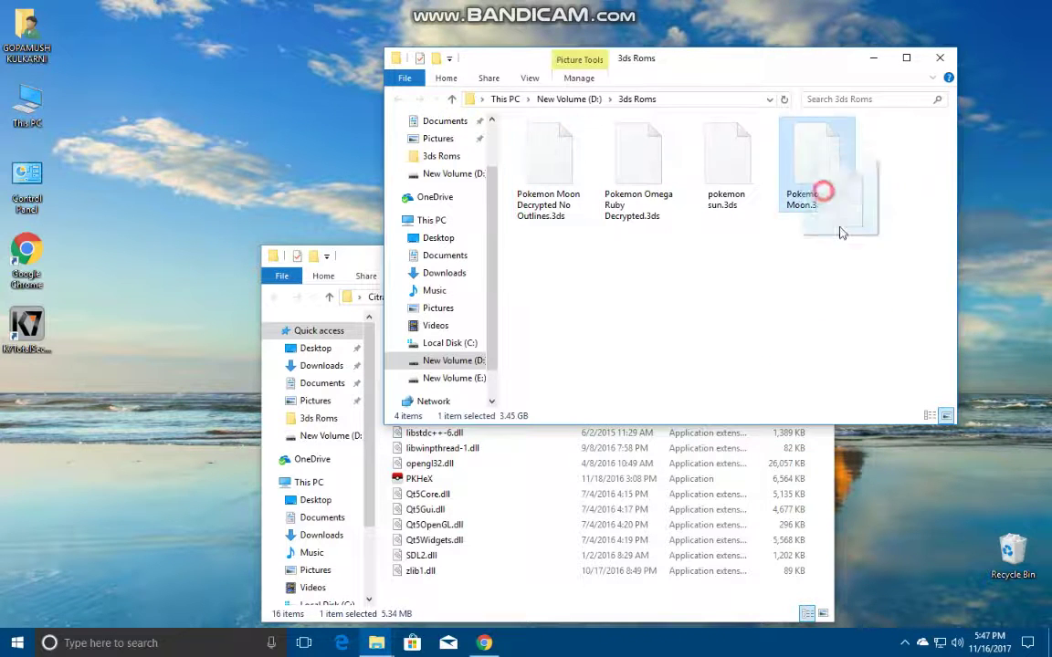
pyautogui.click(778, 261)
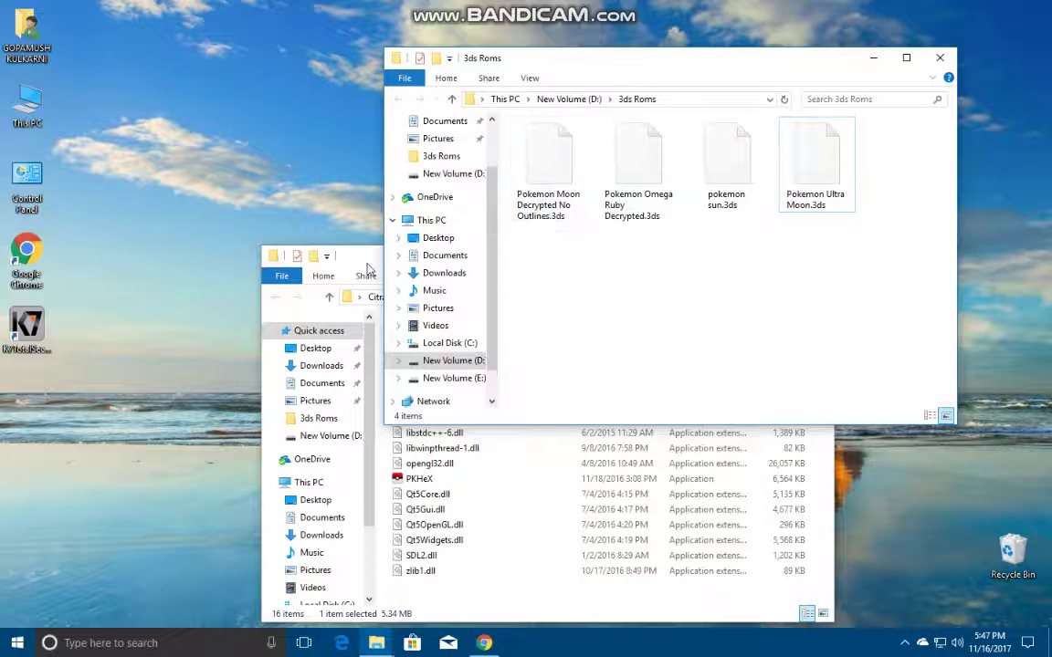
# Launch Pokemon Moon Decrypted No Outlines.3ds with the citra application and begin the game in English.
pyautogui.moveTo(360, 255); pyautogui.dragTo(305, 267)
pyautogui.moveTo(554, 174); pyautogui.dragTo(454, 387)
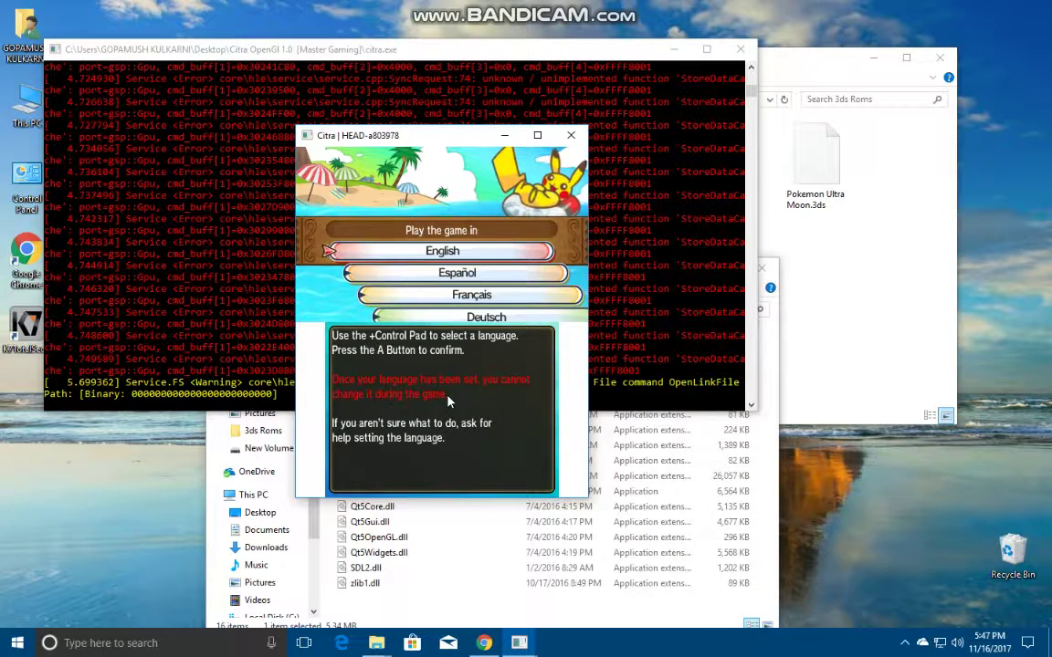
pyautogui.press('a')
pyautogui.press('a')
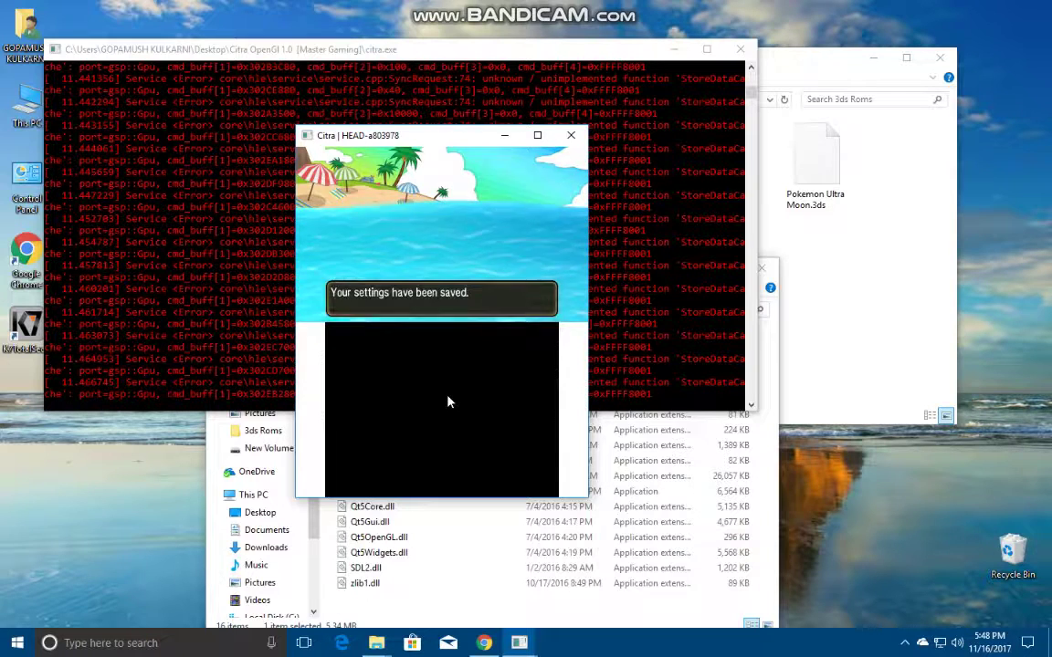
pyautogui.press('a')
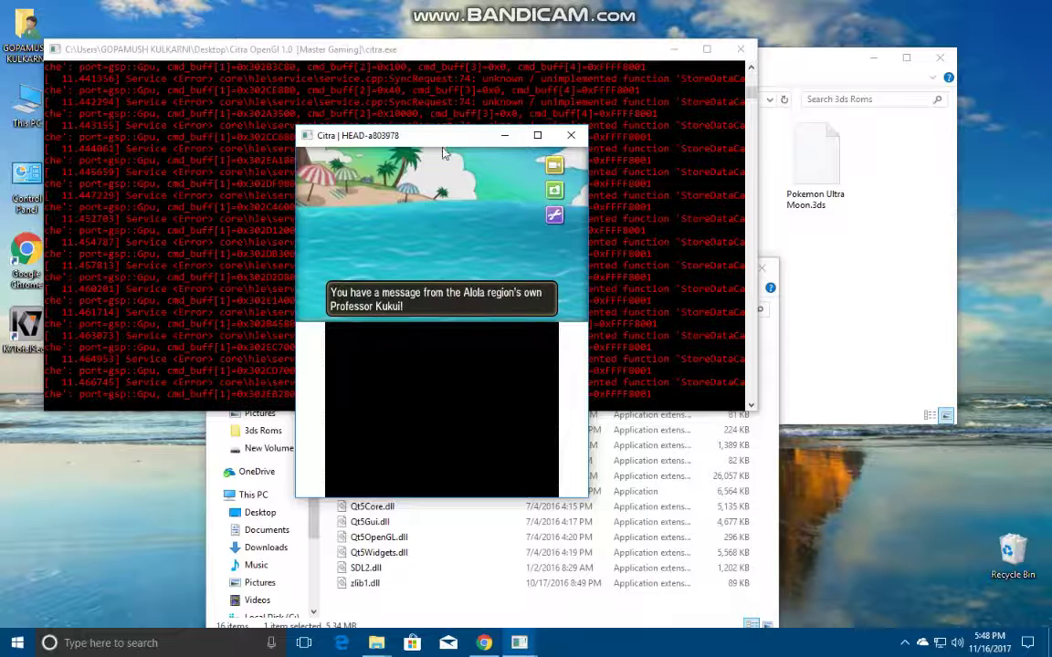
# Move the running game window clear of the folders with its console minimized, and continue past the Professor Kukui message.
pyautogui.moveTo(411, 135); pyautogui.dragTo(262, 124)
pyautogui.click(687, 53)
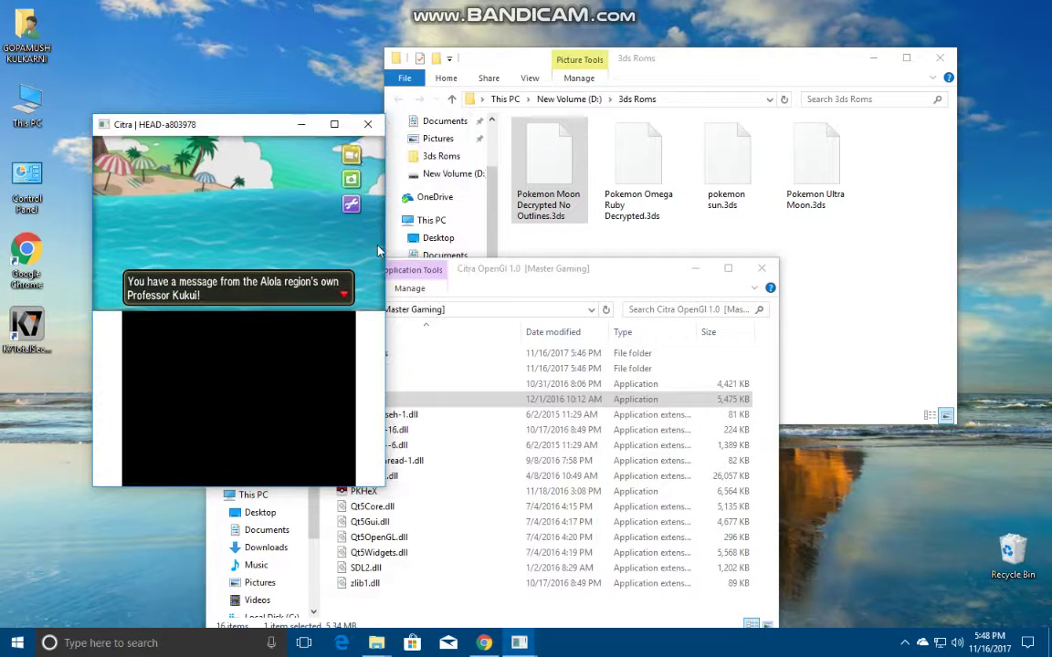
pyautogui.press('a')
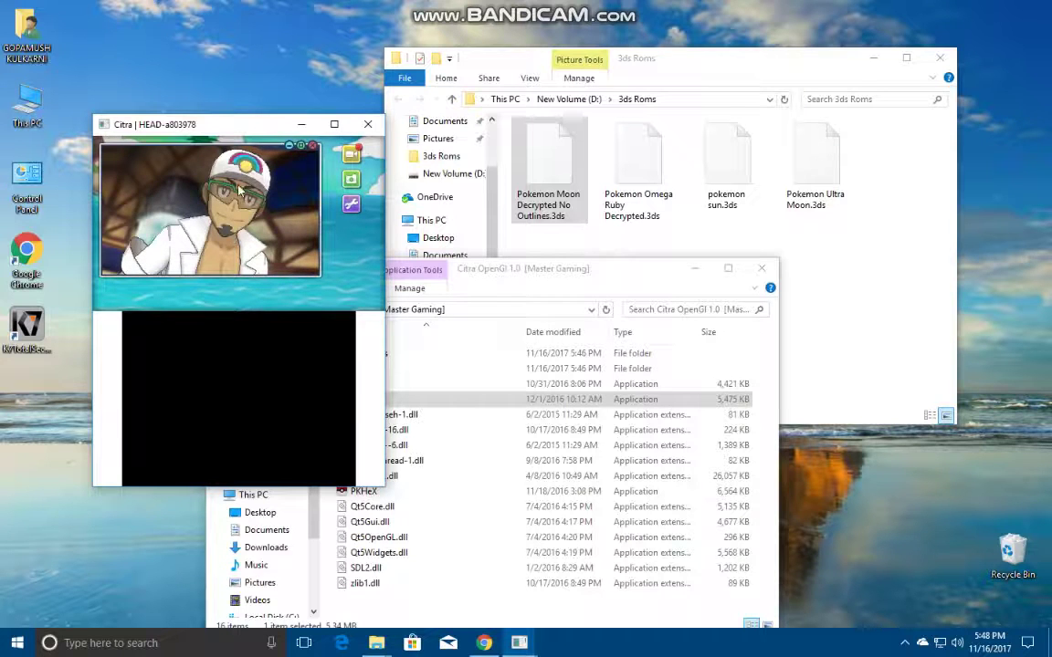
pyautogui.moveTo(214, 126); pyautogui.dragTo(193, 126)
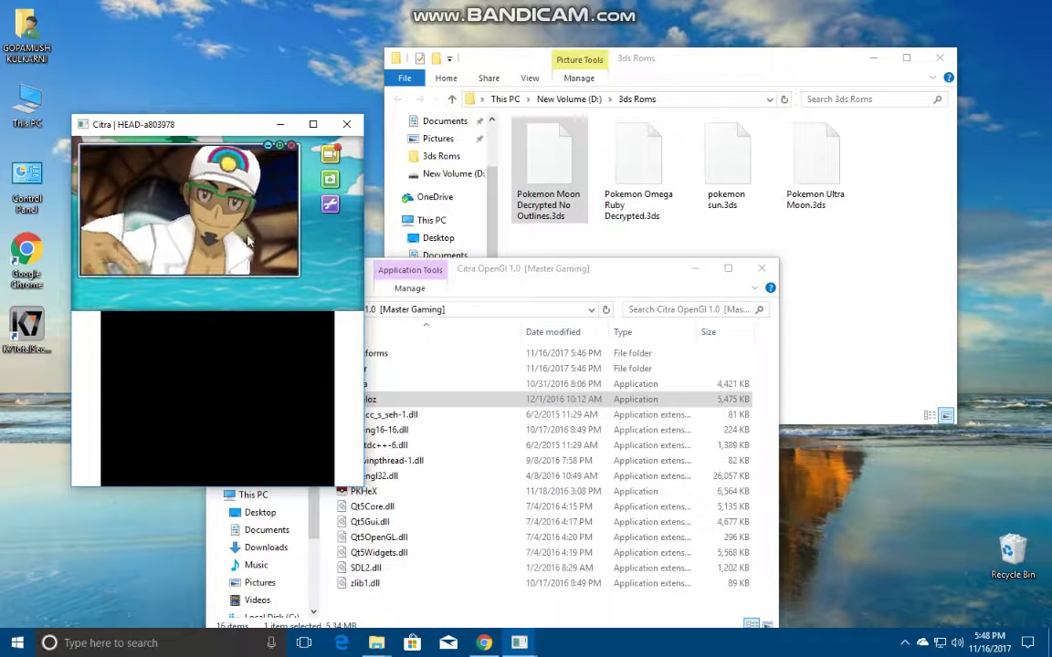
# Launch pokemon sun.3ds with the citra application and place its game window beside the first one.
pyautogui.moveTo(720, 164); pyautogui.dragTo(602, 388)
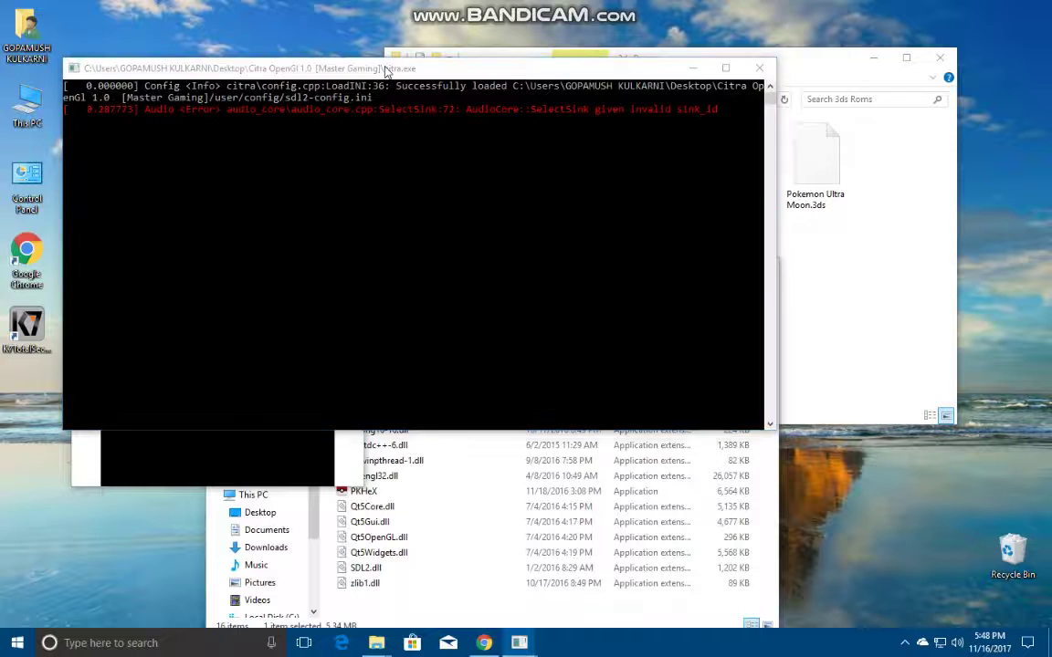
pyautogui.moveTo(387, 71); pyautogui.dragTo(524, 83)
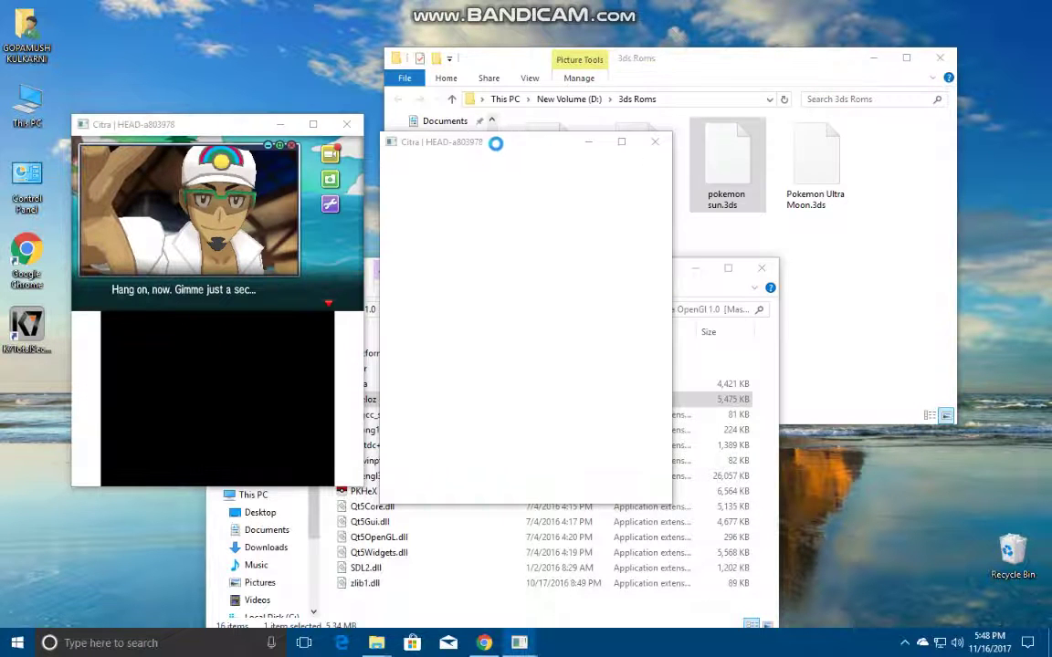
pyautogui.moveTo(450, 144); pyautogui.dragTo(476, 128)
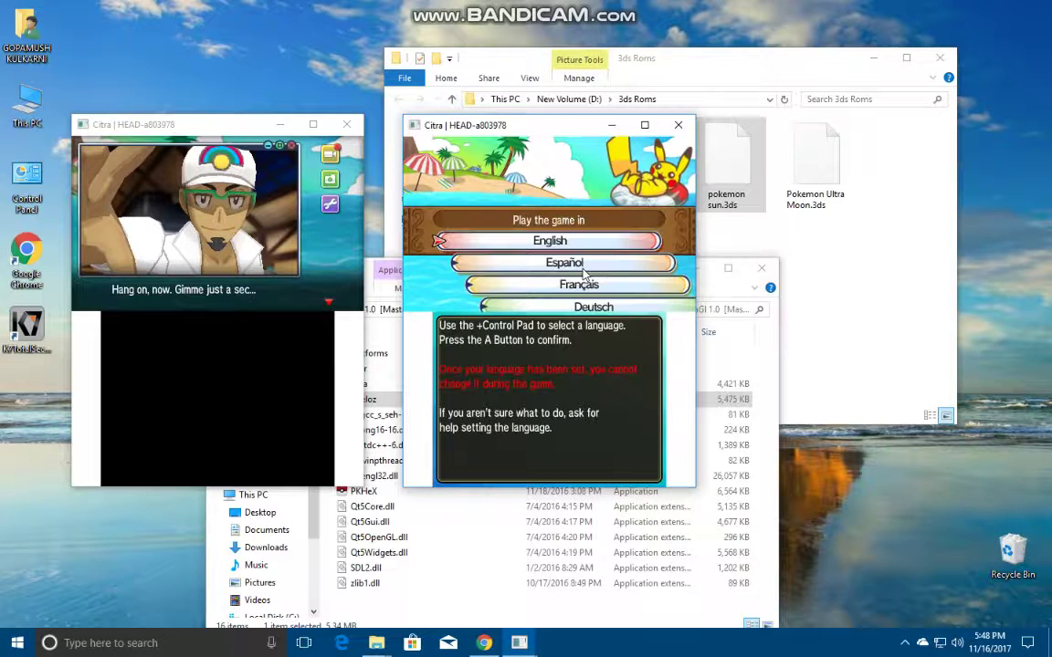
# Begin the second game in English and advance the opening dialogue in both game windows.
pyautogui.press('a')
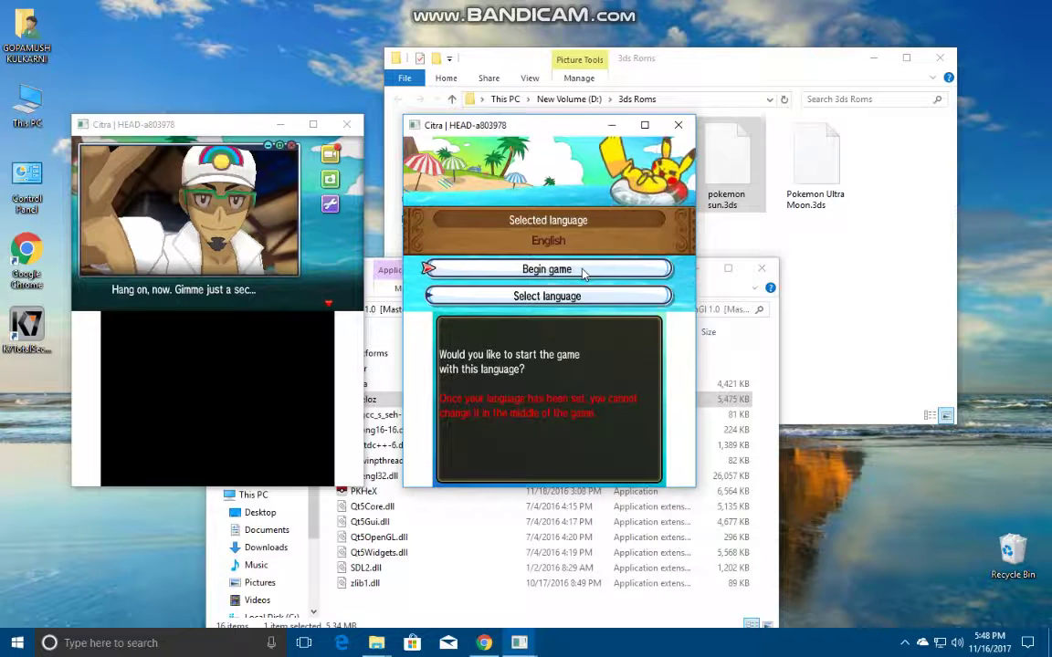
pyautogui.press('a')
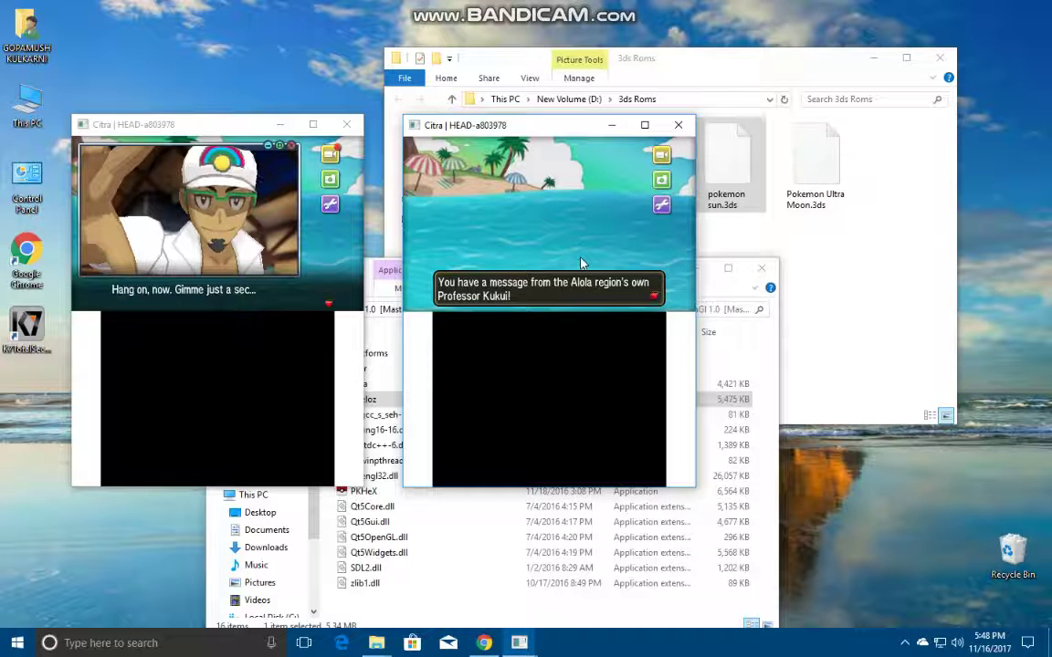
pyautogui.press('a')
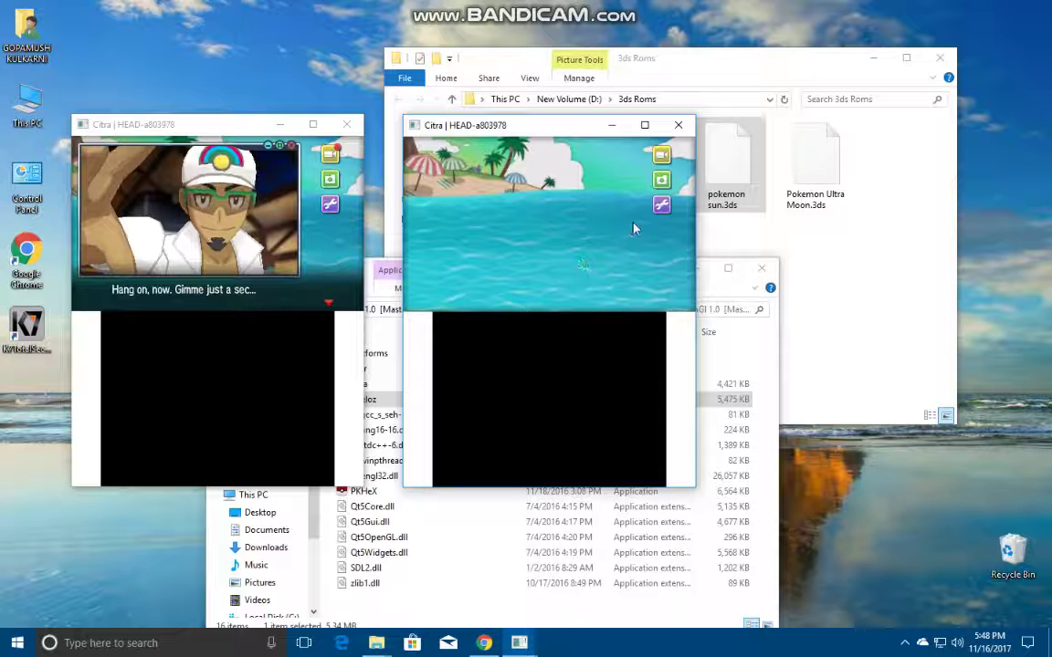
pyautogui.click(347, 254)
pyautogui.press('a')
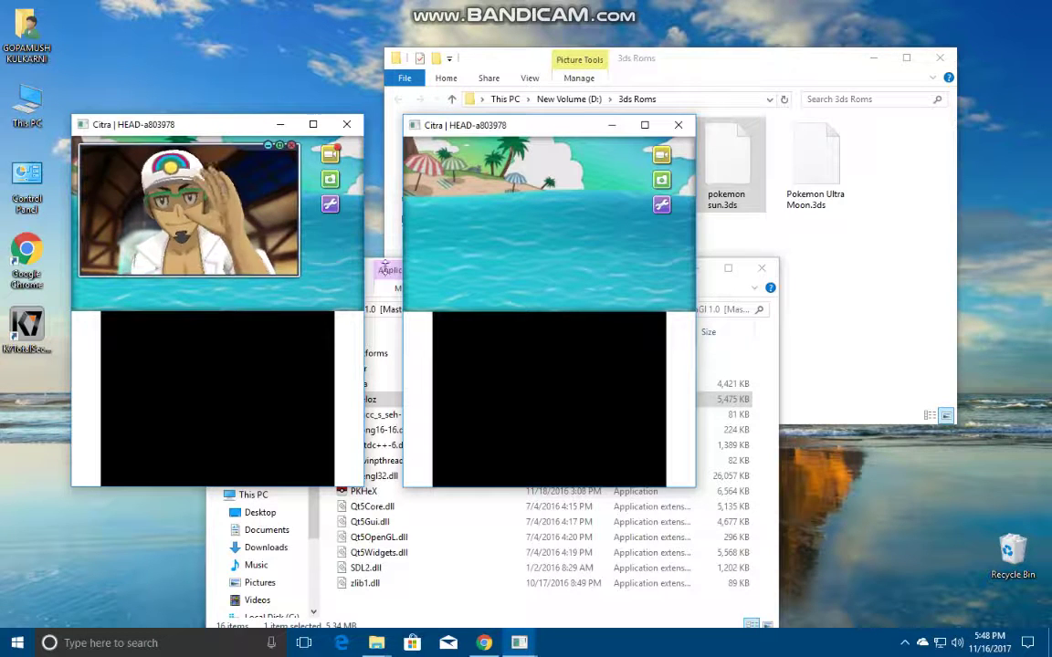
pyautogui.click(544, 203)
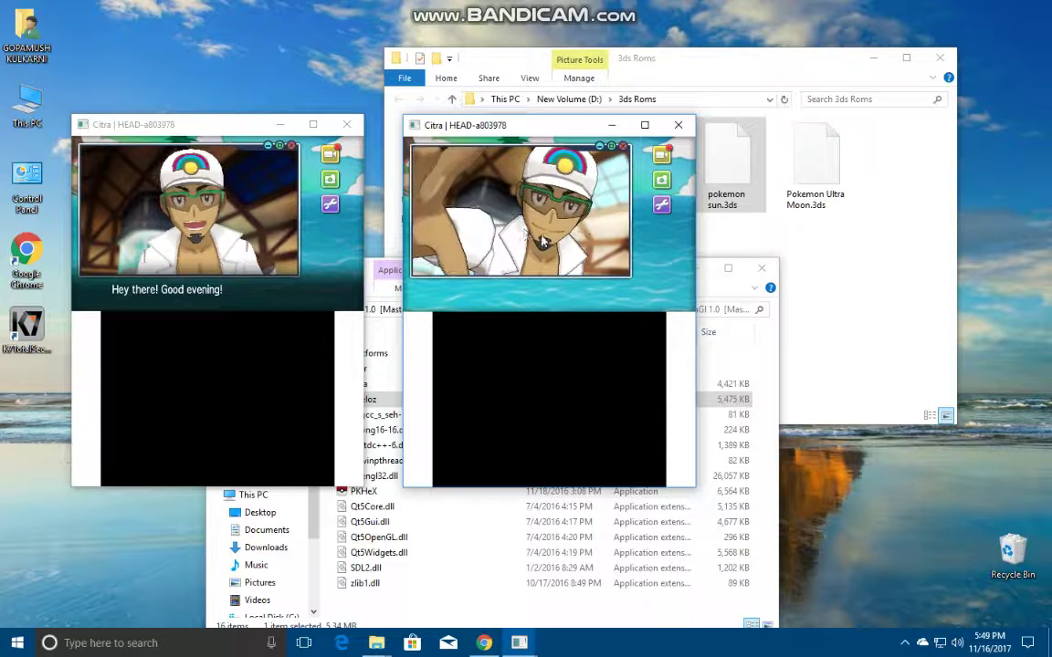
# Close both running game windows and minimize the Citra OpenGl 1.0 and 3ds Roms folder windows.
pyautogui.click(677, 125)
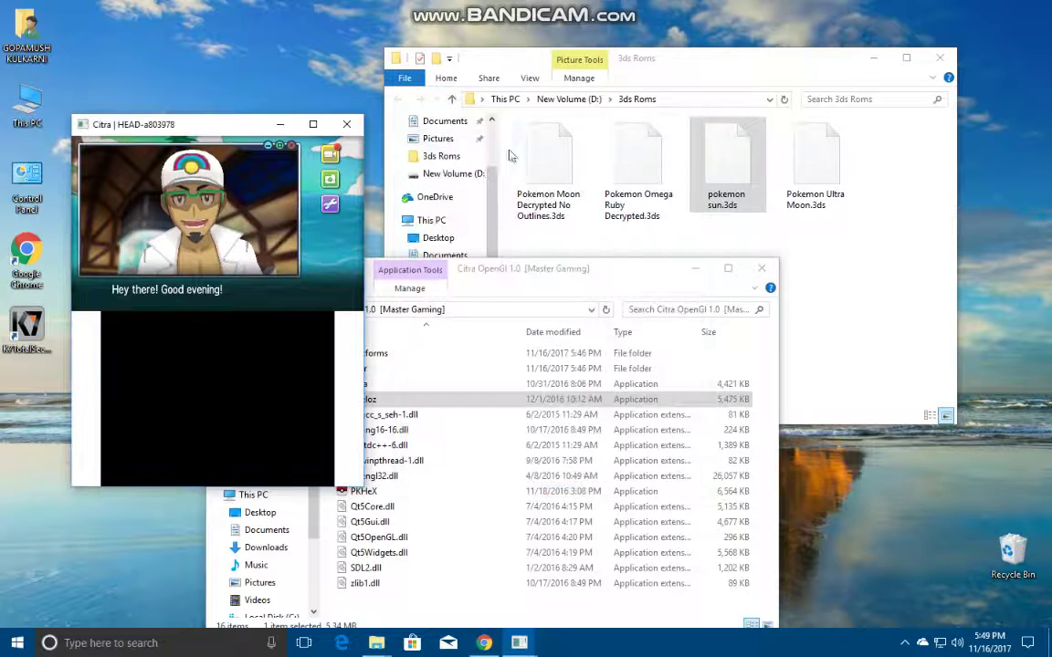
pyautogui.click(346, 124)
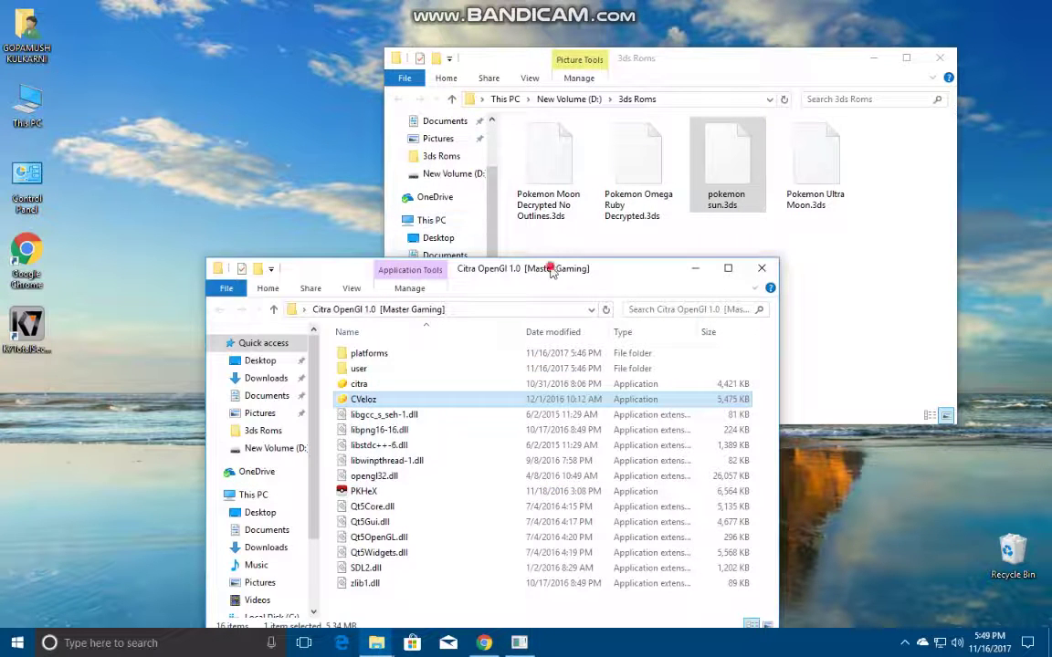
pyautogui.moveTo(550, 269); pyautogui.dragTo(667, 302)
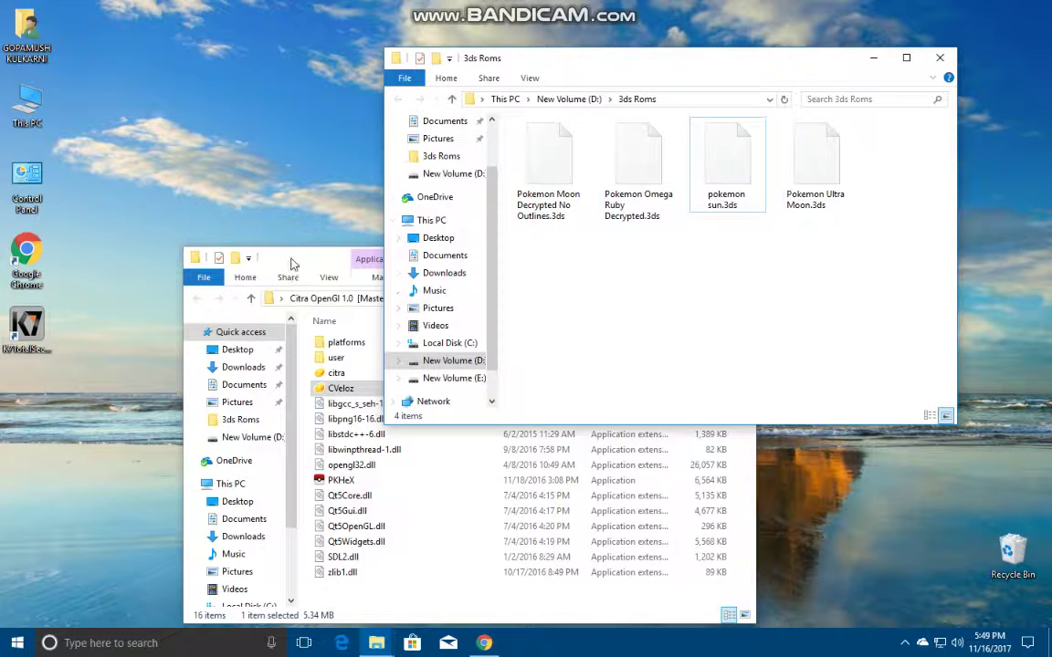
pyautogui.moveTo(292, 264); pyautogui.dragTo(367, 251)
pyautogui.click(665, 248)
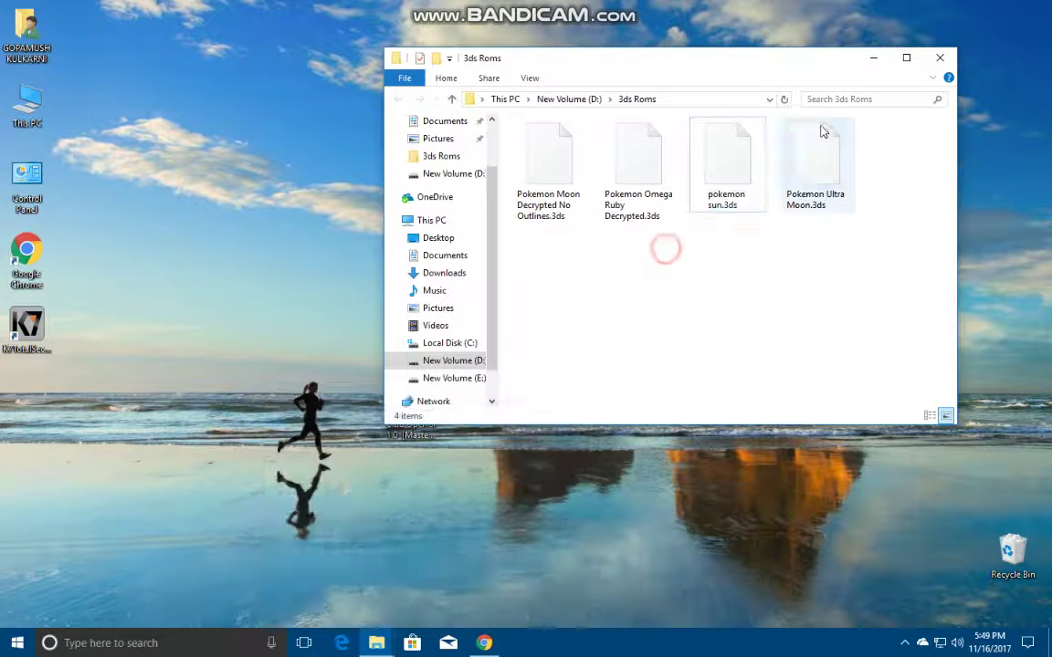
pyautogui.click(869, 59)
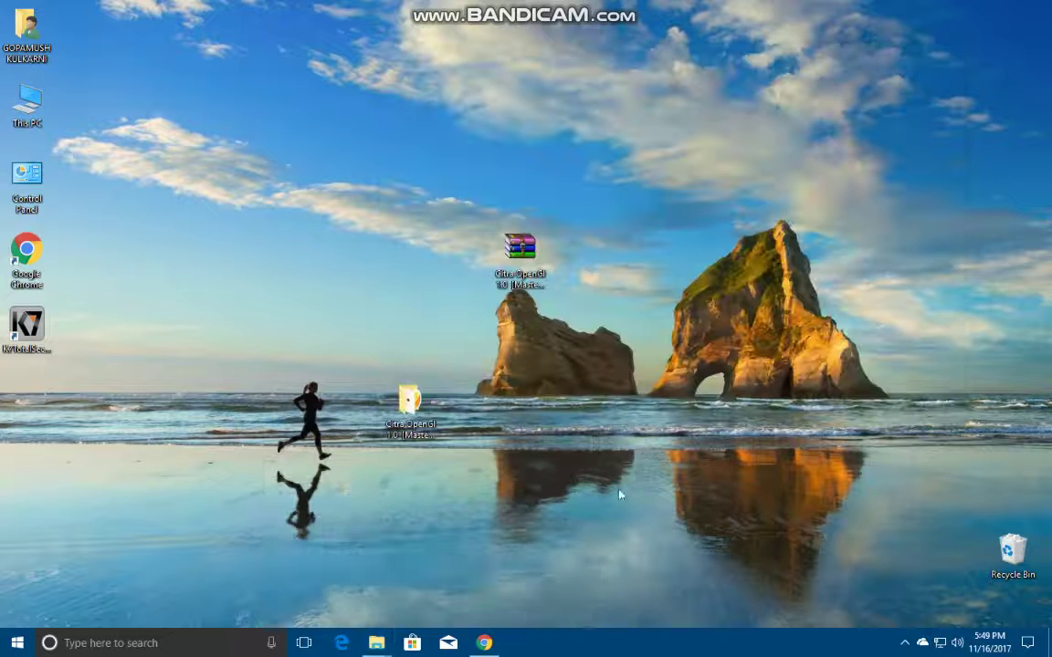
# Switch to Chrome and bring up the Fshare page for the file PKMUltraMoon - GVN.rar.
pyautogui.click(484, 644)
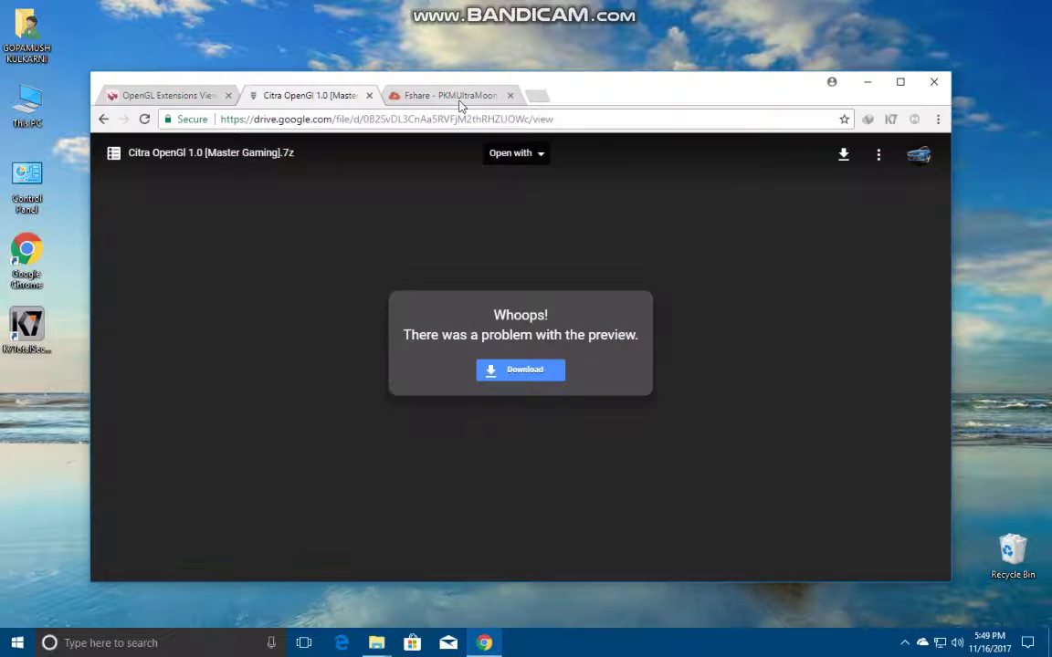
pyautogui.click(451, 95)
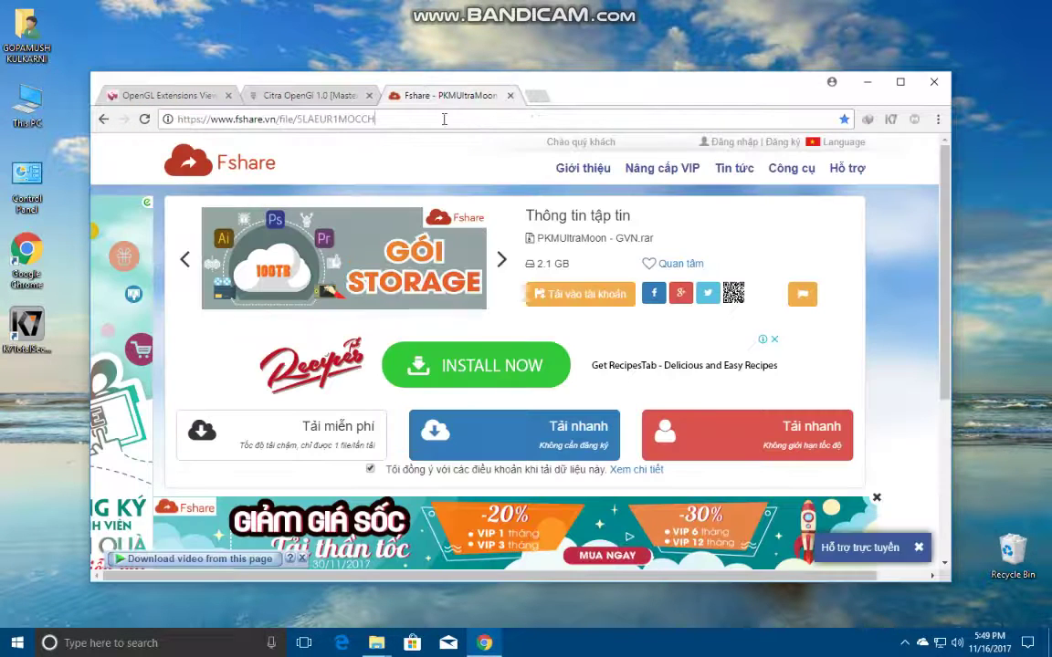
pyautogui.click(445, 119)
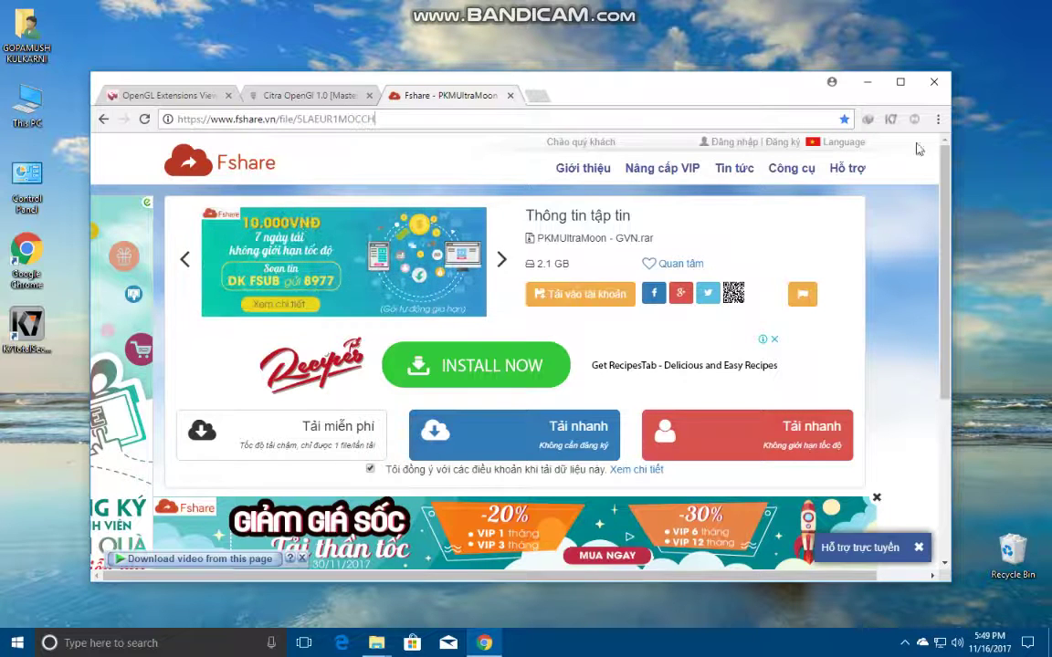
# Set the Fshare site to English and skip translating the SBRO page, pointing out its link back to the Fshare file.
pyautogui.click(842, 143)
pyautogui.click(836, 171)
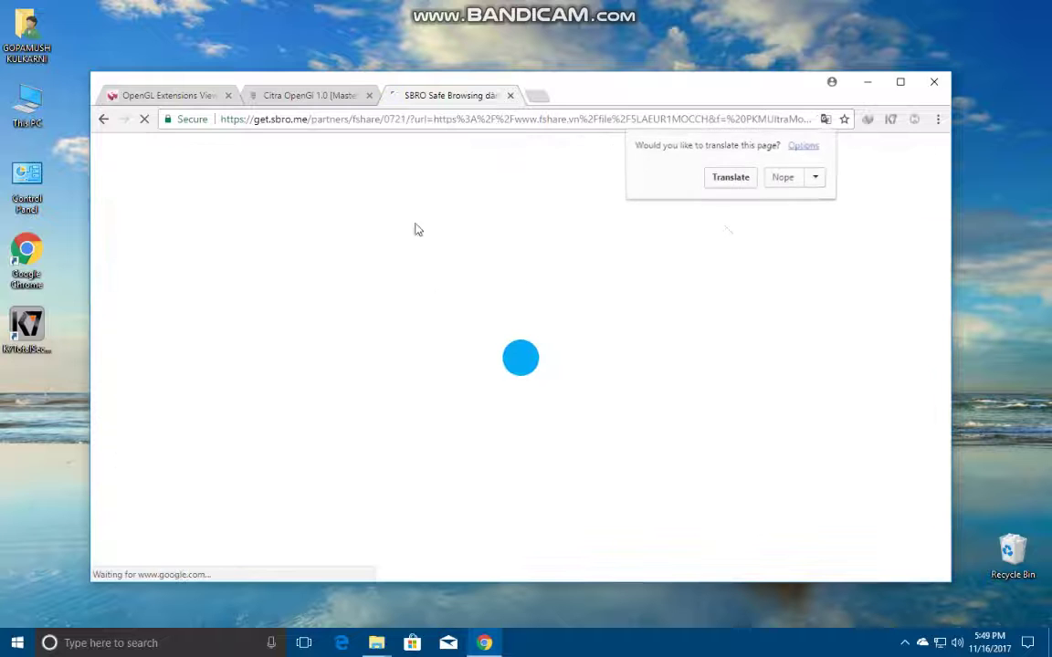
pyautogui.click(785, 179)
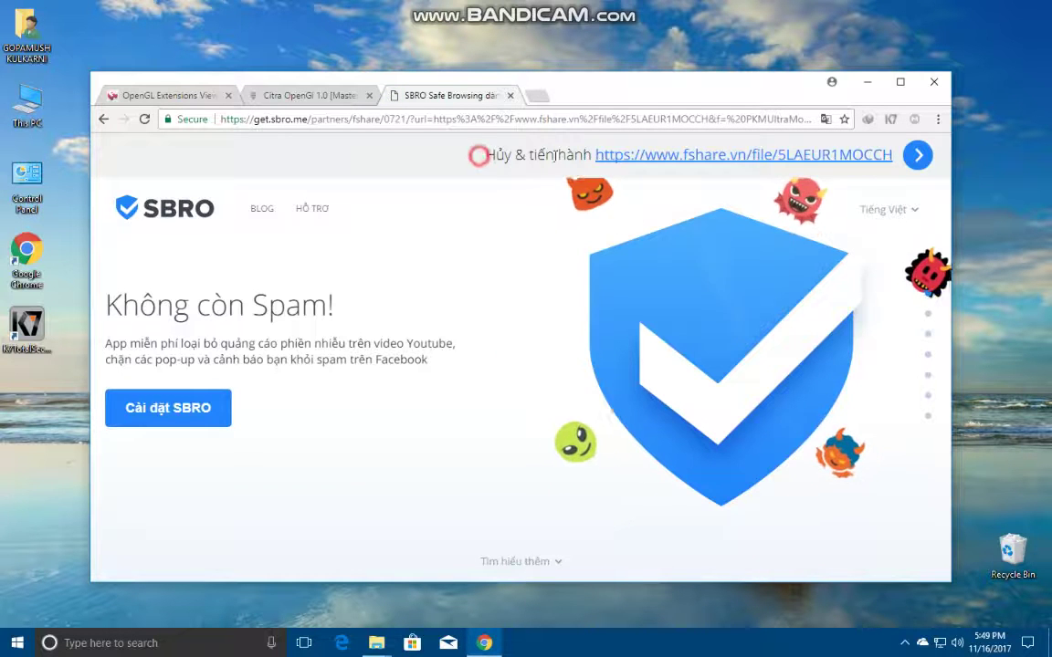
pyautogui.moveTo(479, 153); pyautogui.dragTo(894, 155)
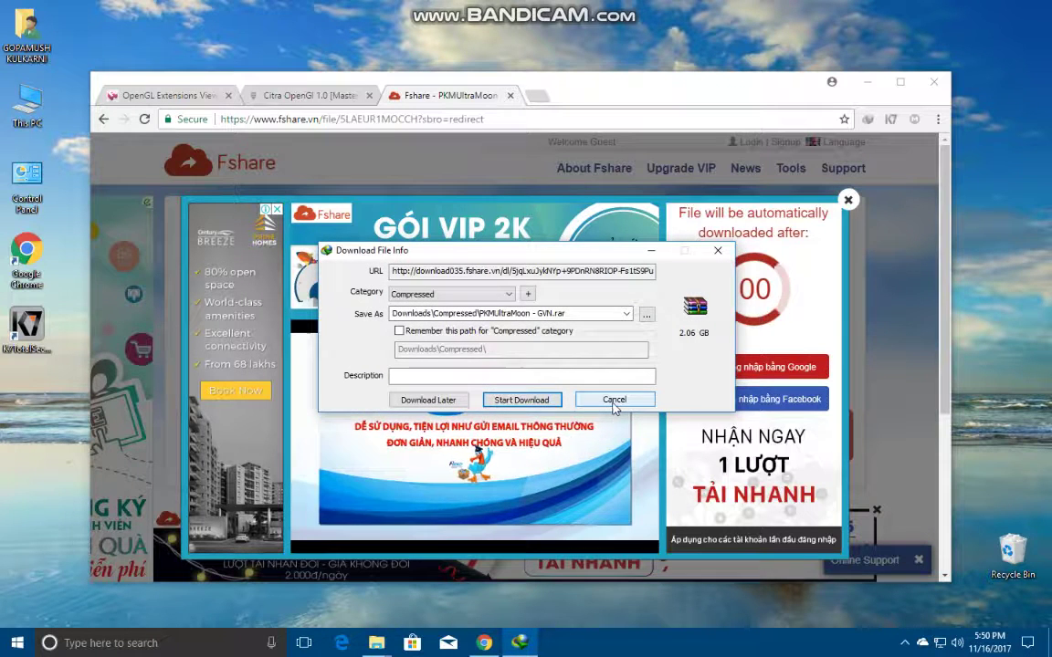
# Cancel the PKMUltraMoon - GVN.rar download, close the Fshare countdown overlay and minimize Chrome.
pyautogui.moveTo(368, 254); pyautogui.dragTo(400, 258)
pyautogui.click(646, 397)
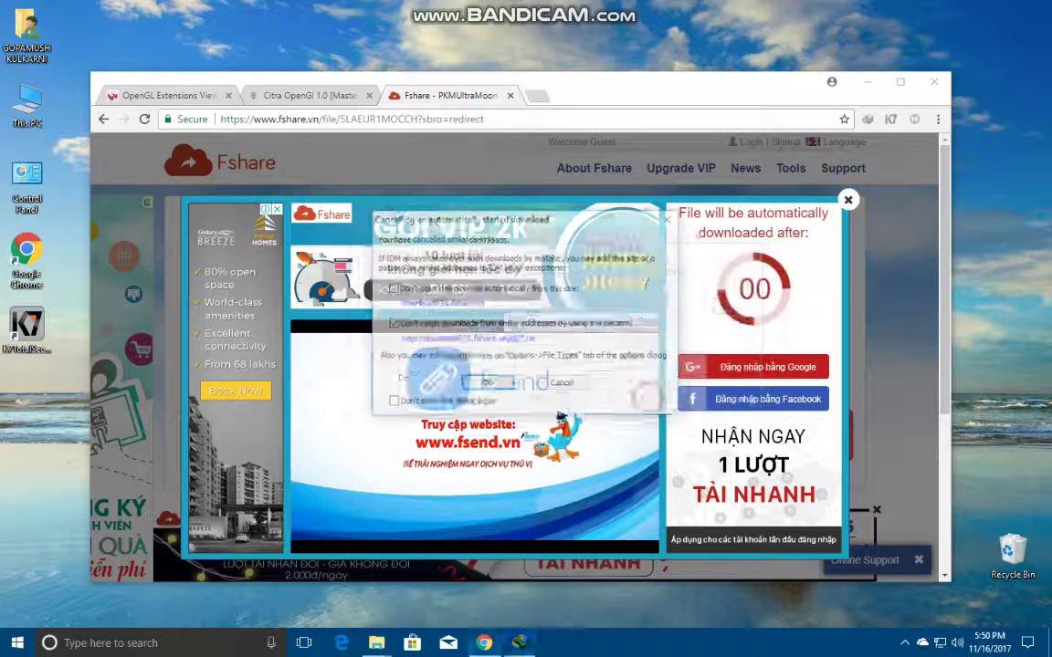
pyautogui.click(493, 384)
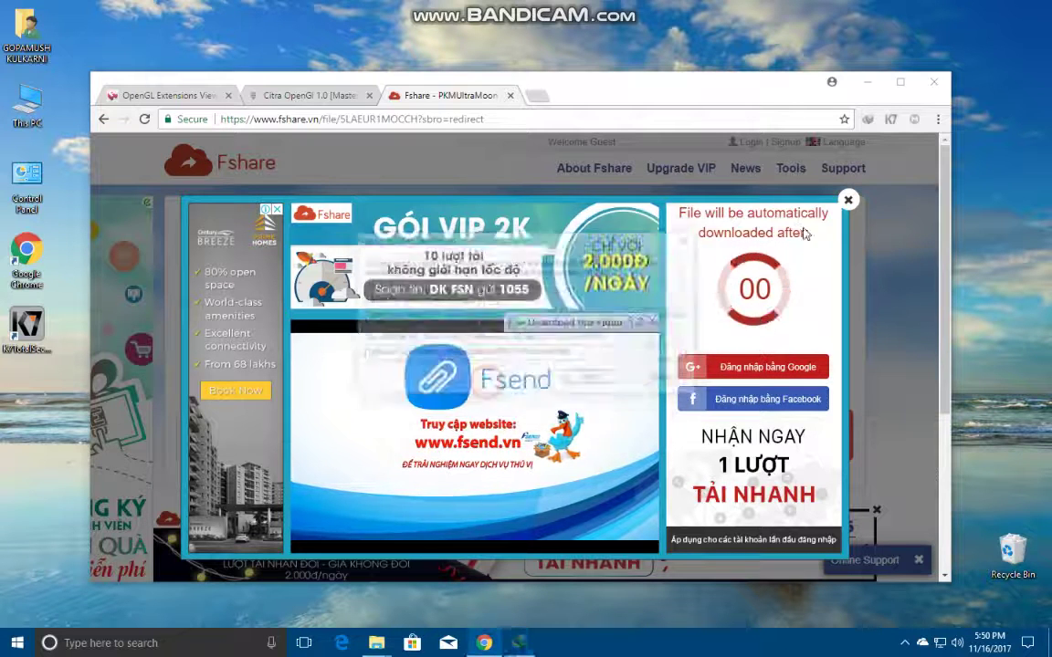
pyautogui.click(665, 378)
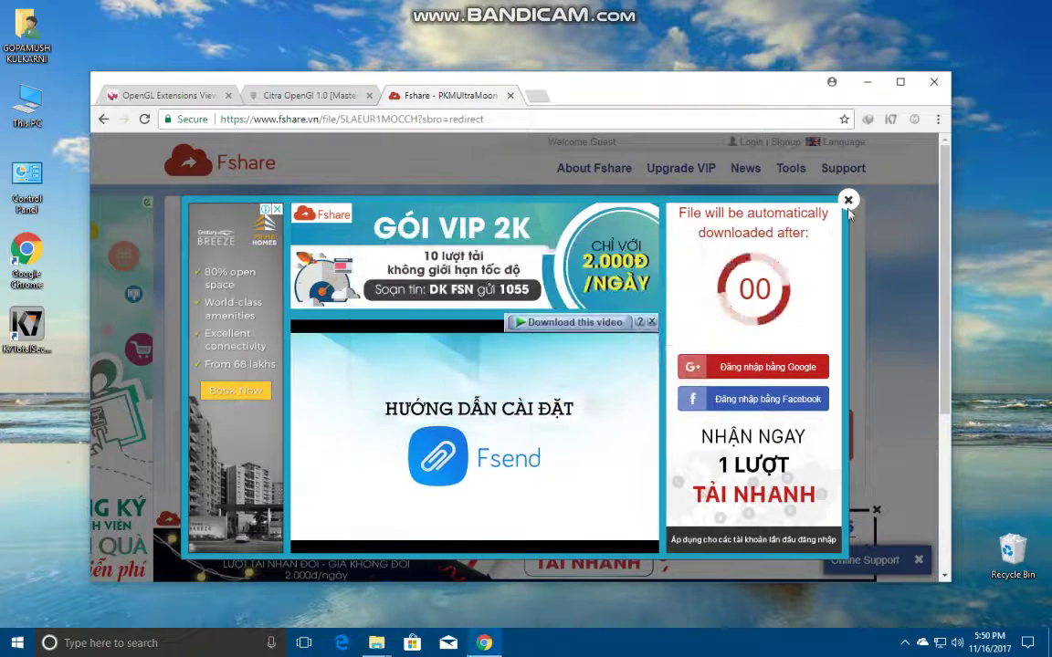
pyautogui.click(847, 200)
pyautogui.click(868, 81)
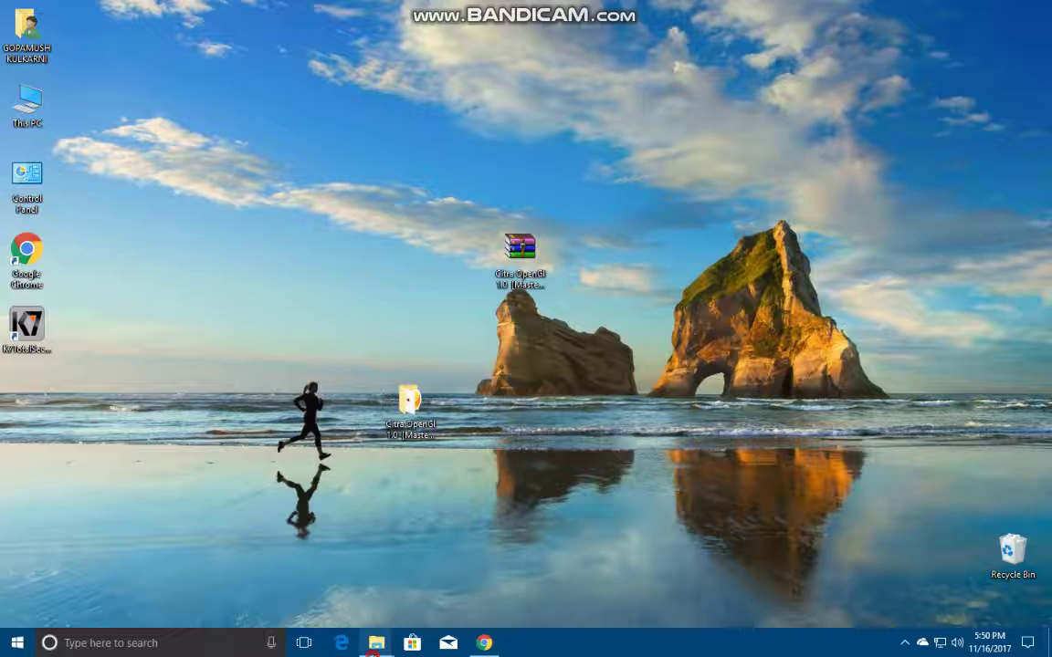
# Bring up the 3ds Roms folder and inspect the file properties of Pokemon Ultra Moon.3ds, closing the properties when finished.
pyautogui.click(376, 643)
pyautogui.click(418, 588)
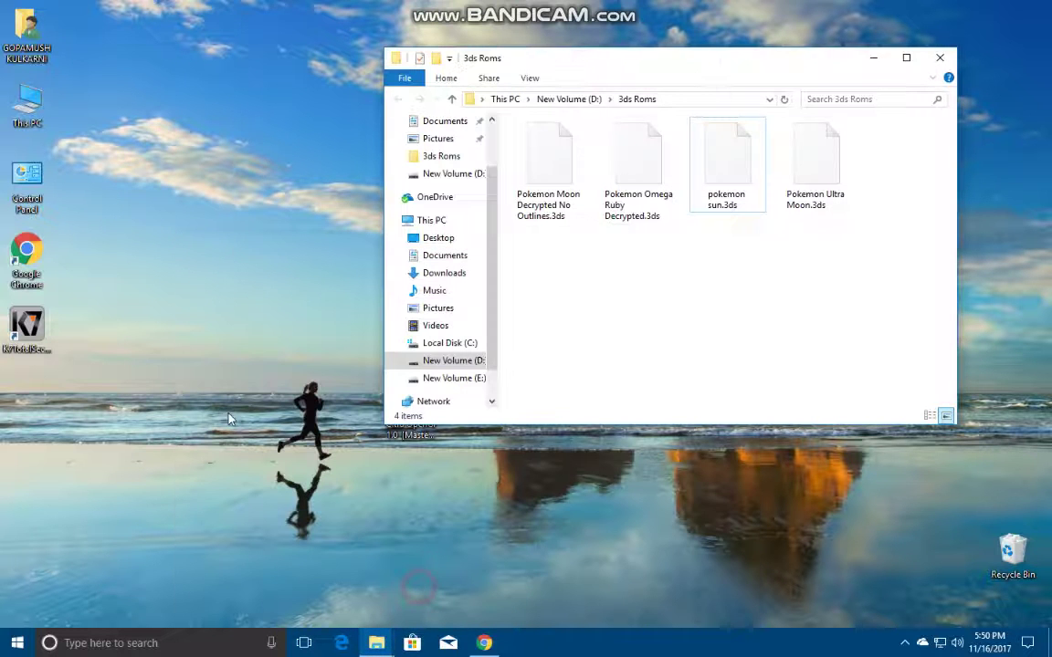
pyautogui.click(812, 202)
pyautogui.moveTo(815, 190); pyautogui.dragTo(807, 246)
pyautogui.click(834, 276)
pyautogui.click(809, 166)
pyautogui.rightClick(809, 169)
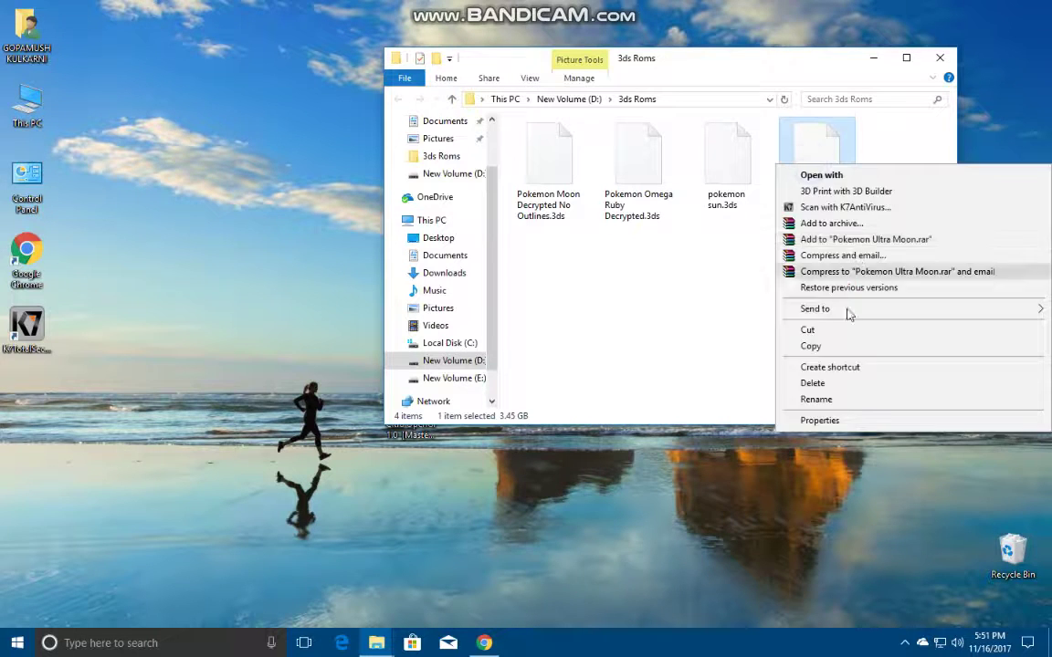
pyautogui.click(860, 617)
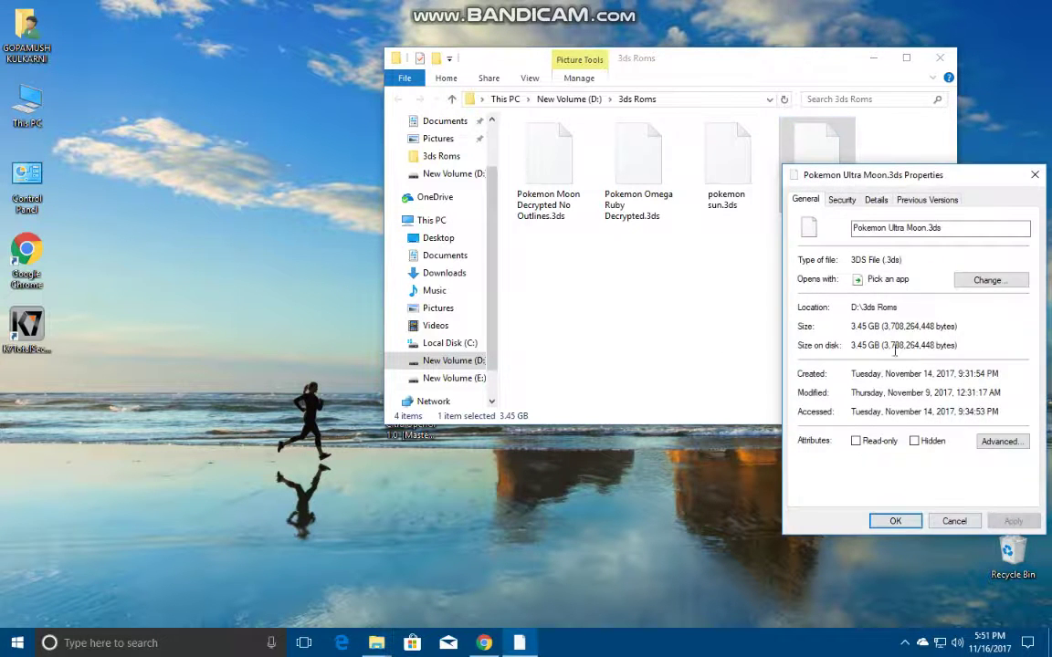
pyautogui.moveTo(920, 182); pyautogui.dragTo(793, 167)
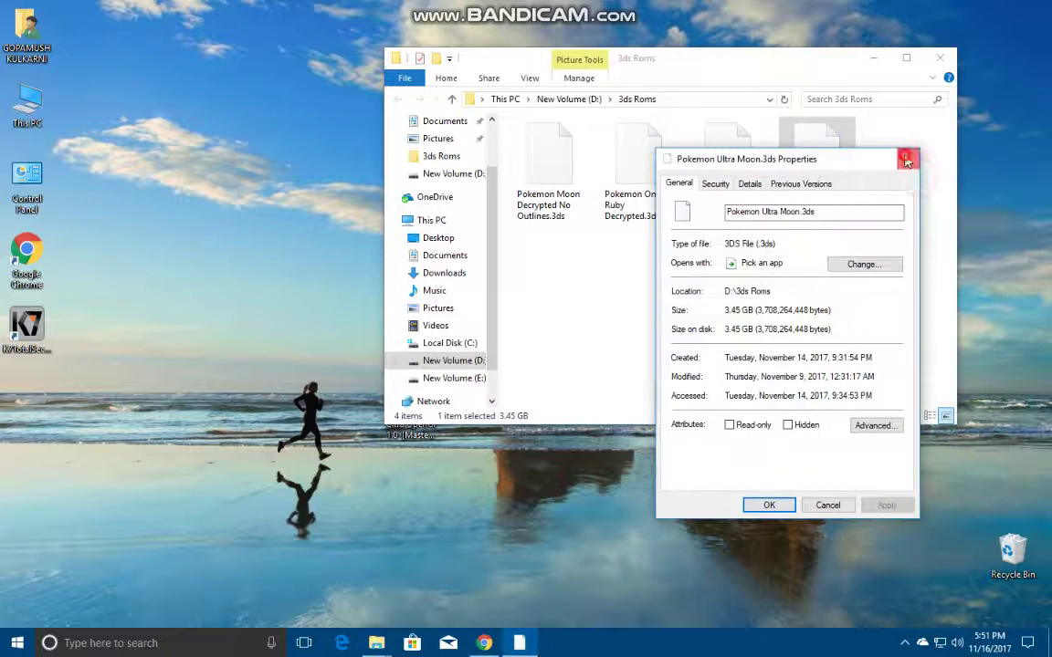
pyautogui.click(907, 161)
# Run Pokemon Ultra Moon.3ds with citra from the Citra OpenGl 1.0 folder, begin the game in English and advance the opening message.
pyautogui.moveTo(376, 642)
pyautogui.click(355, 586)
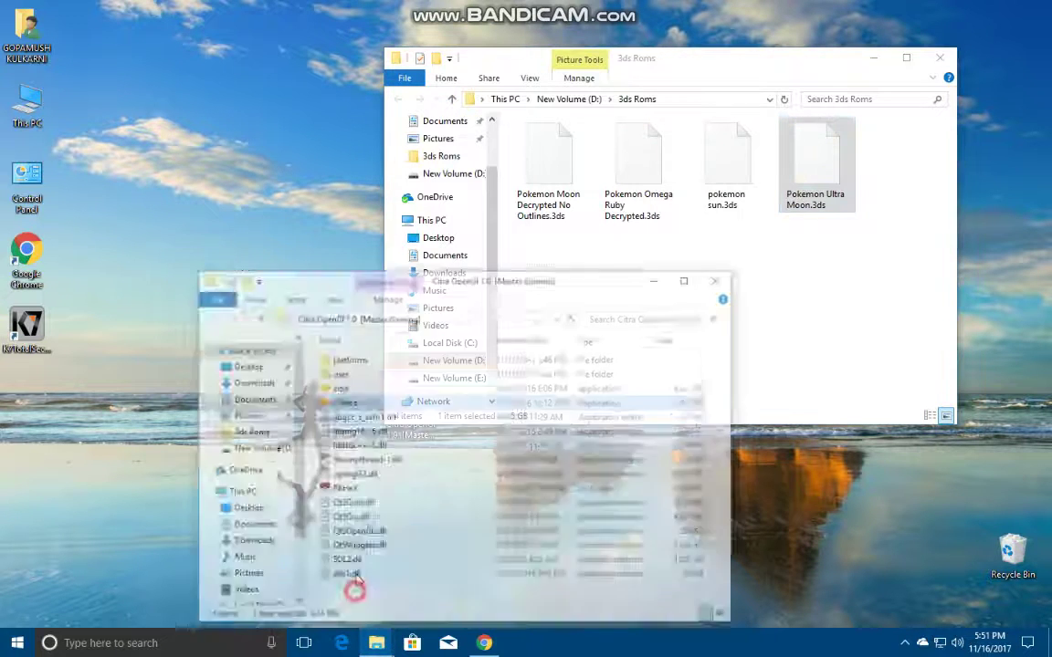
pyautogui.moveTo(819, 174); pyautogui.dragTo(350, 366)
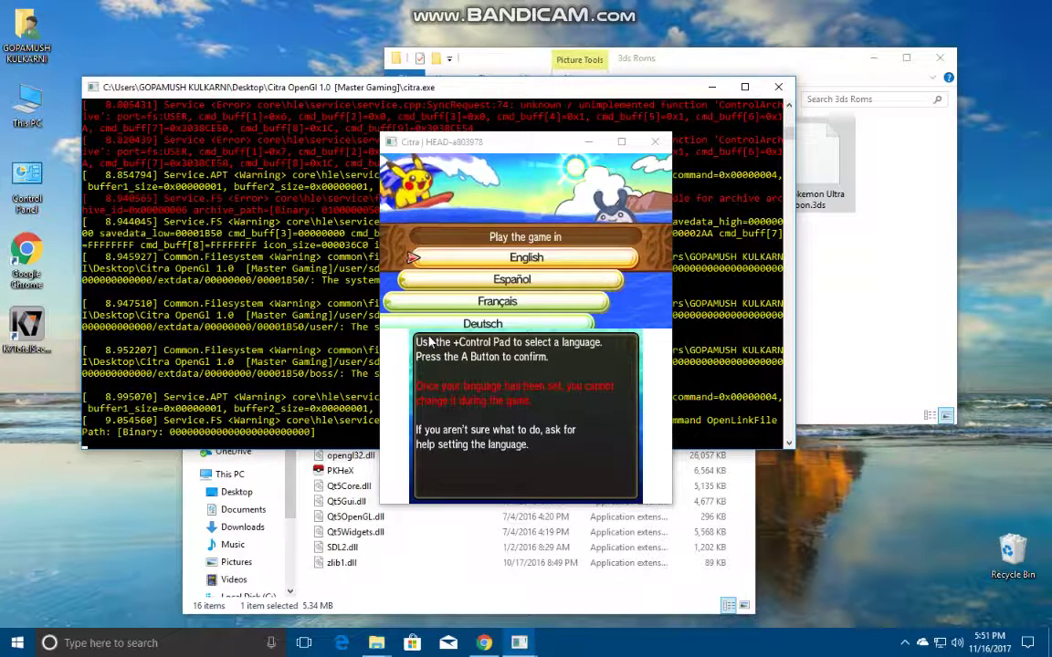
pyautogui.click(572, 302)
pyautogui.press('a')
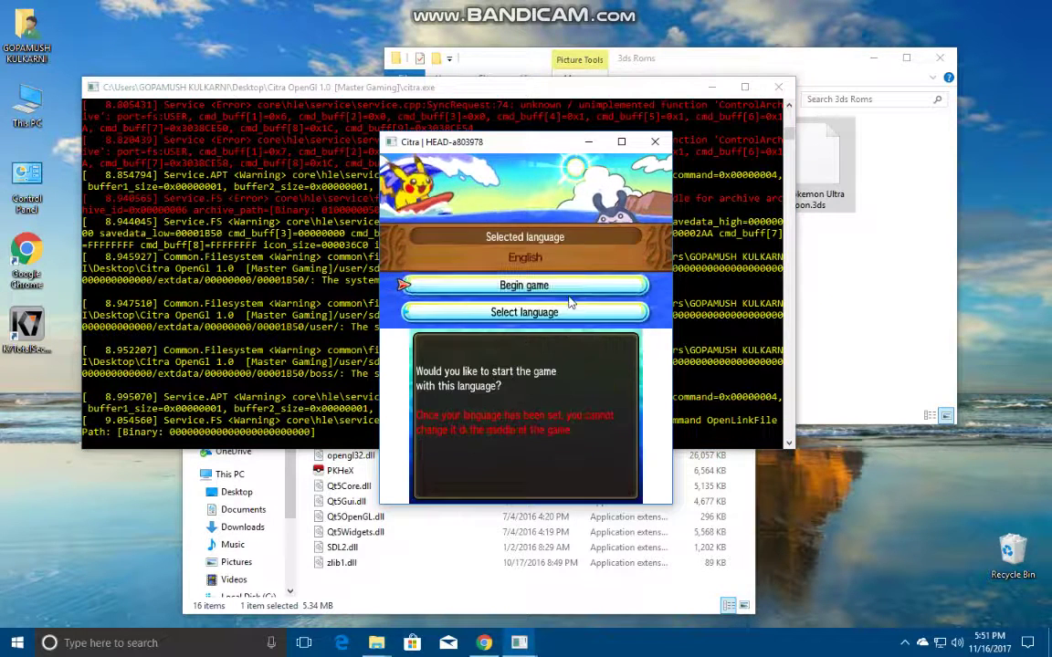
pyautogui.press('a')
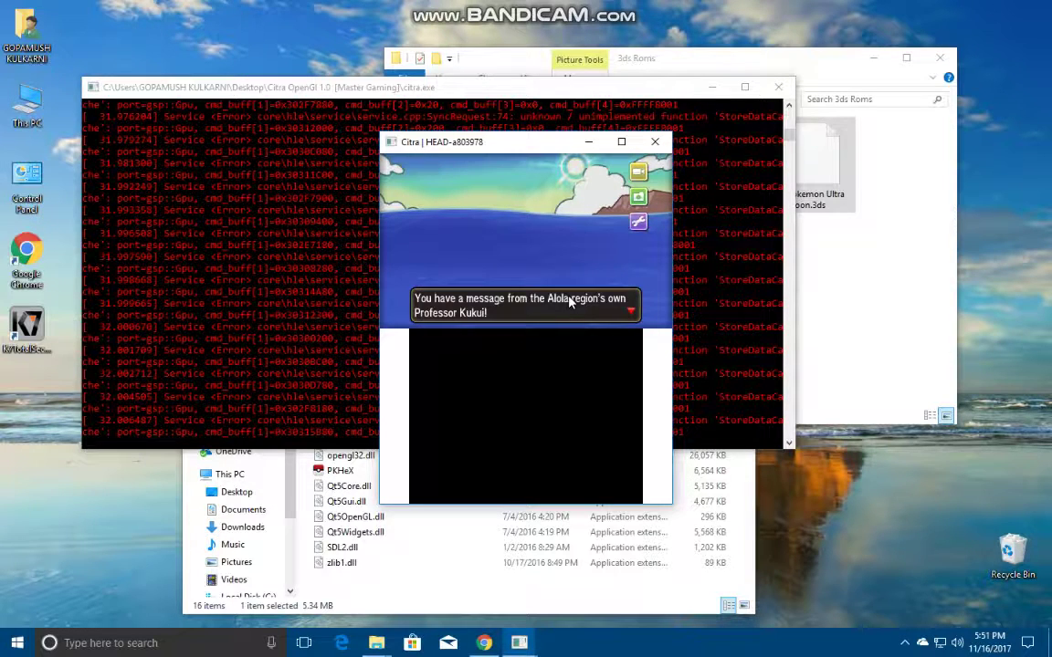
pyautogui.press('a')
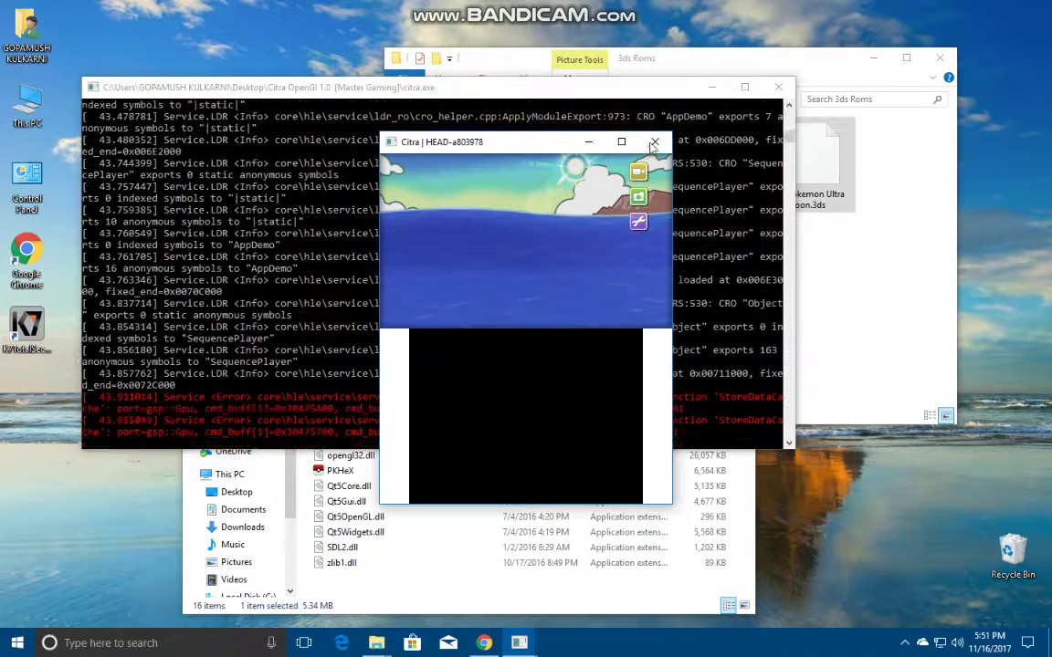
# Close the Ultra Moon game window, its citra console and the desktop copy of the Citra OpenGl 1.0 folder.
pyautogui.click(655, 141)
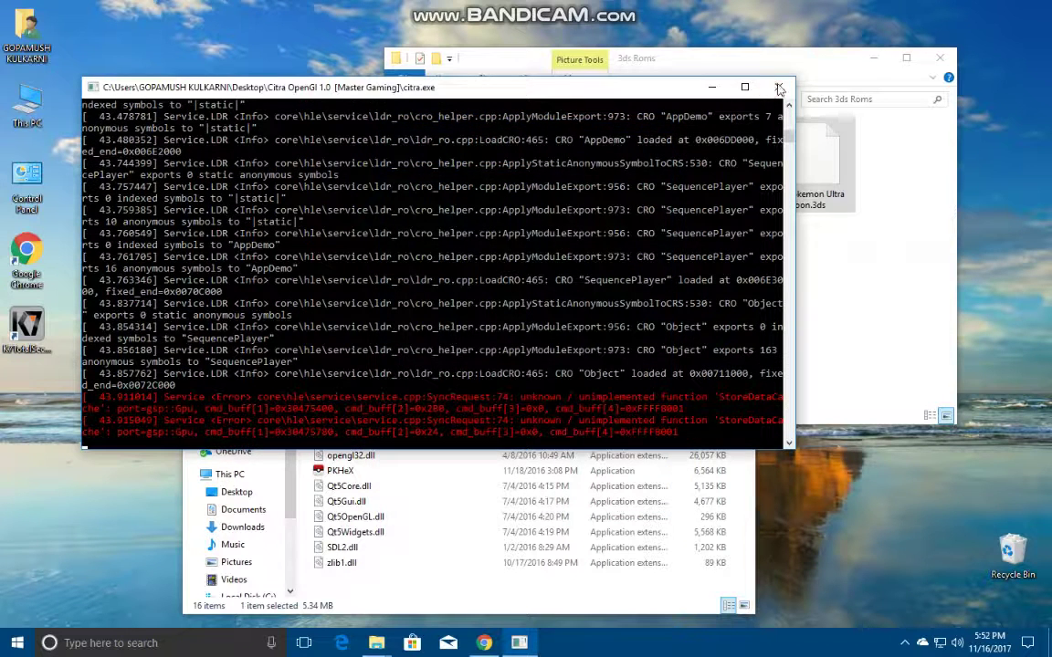
pyautogui.click(777, 87)
pyautogui.click(819, 75)
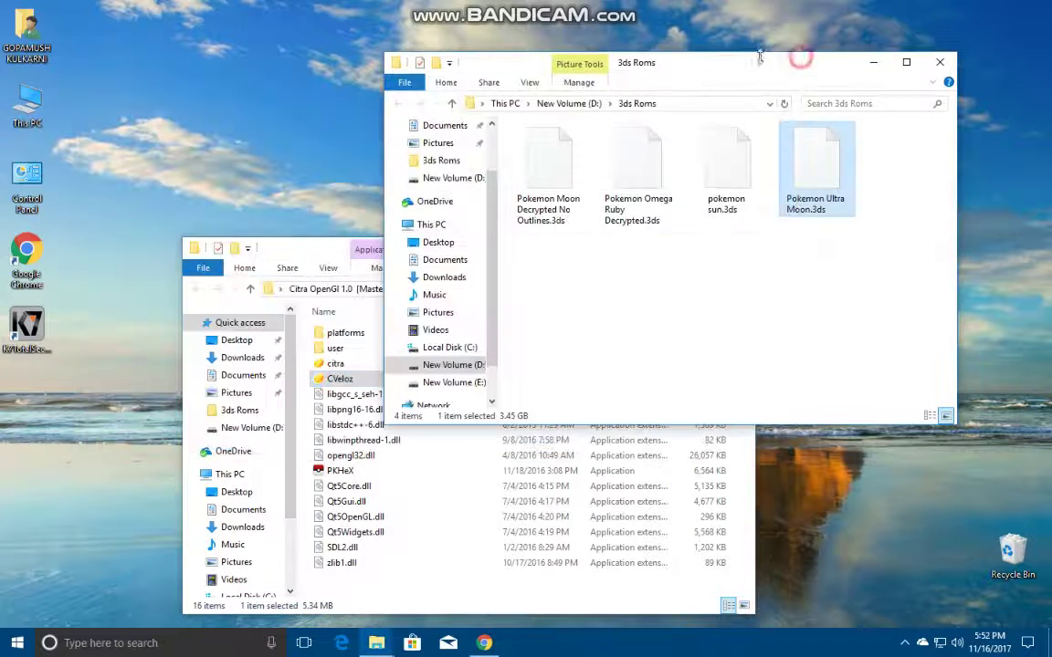
pyautogui.click(305, 256)
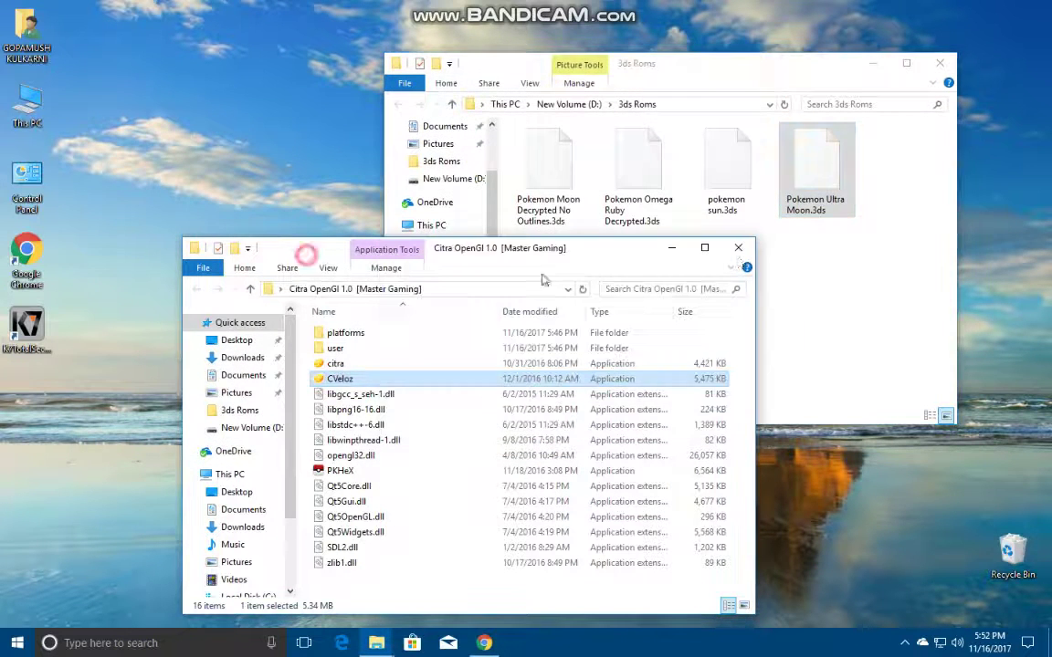
pyautogui.click(851, 307)
pyautogui.click(315, 245)
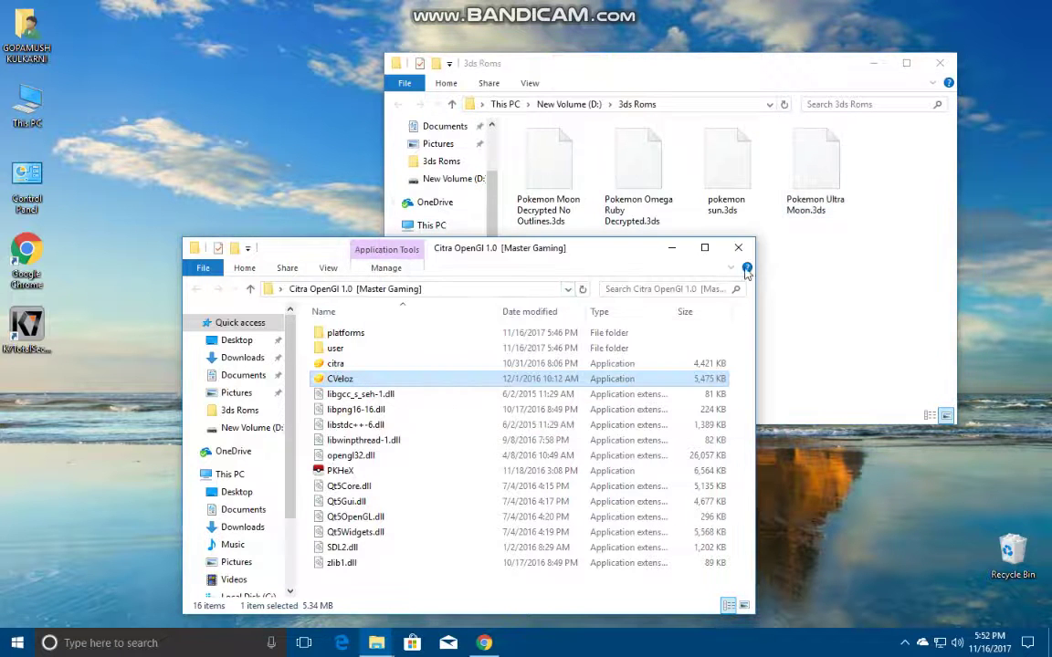
pyautogui.click(737, 248)
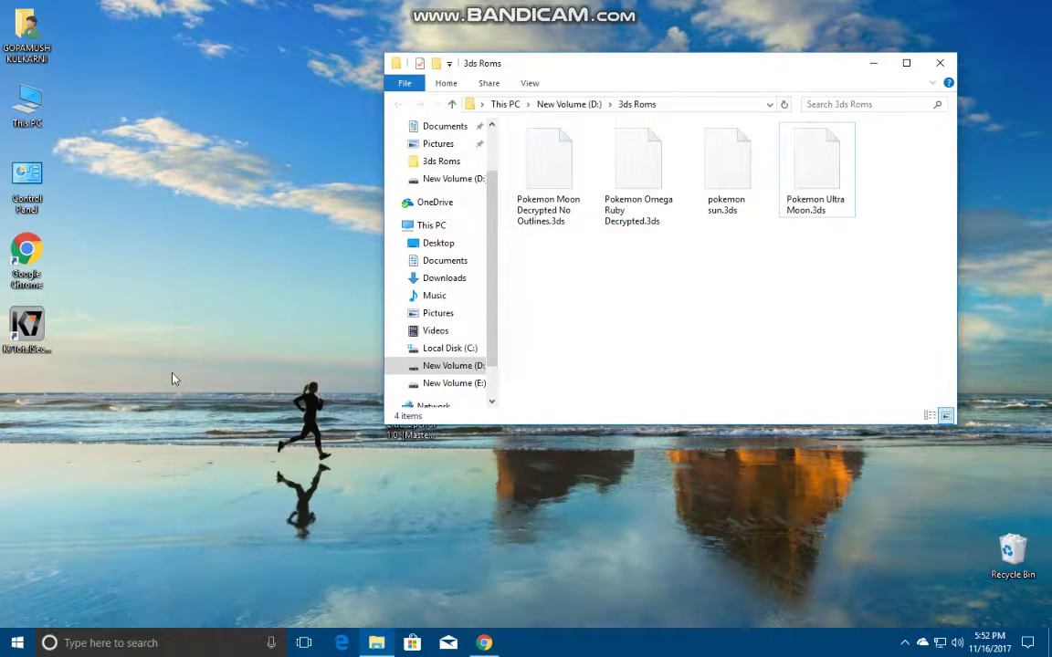
# Bring up the Citra OpenGl 1.0 folder stored under Emulators and run Pokemon Moon Decrypted No Outlines.3ds with its citra application.
pyautogui.click(382, 219)
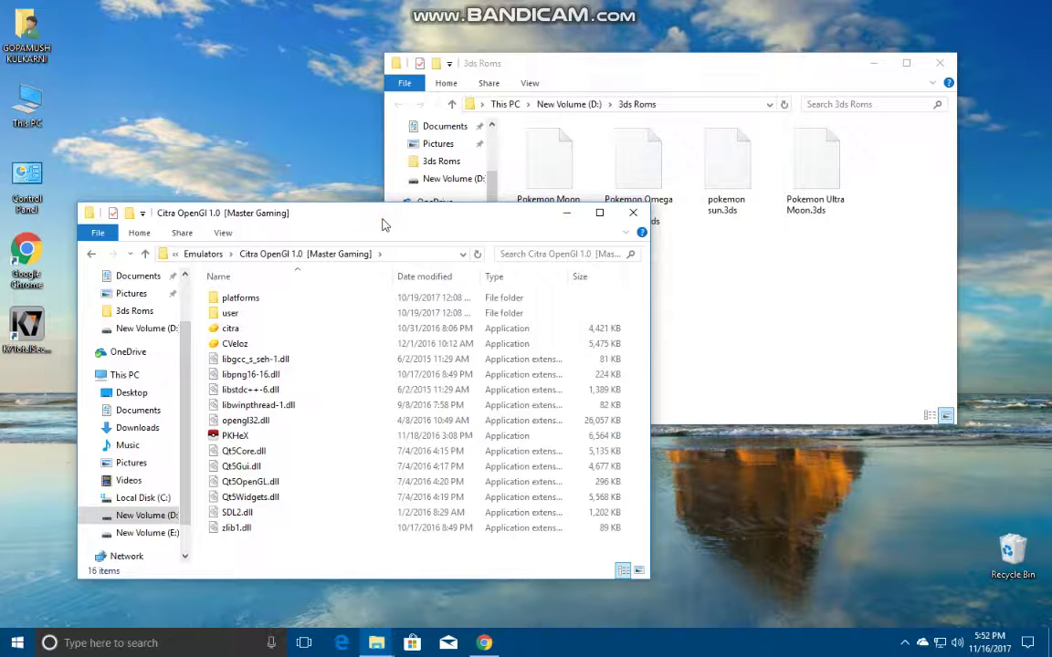
pyautogui.moveTo(401, 215); pyautogui.dragTo(499, 256)
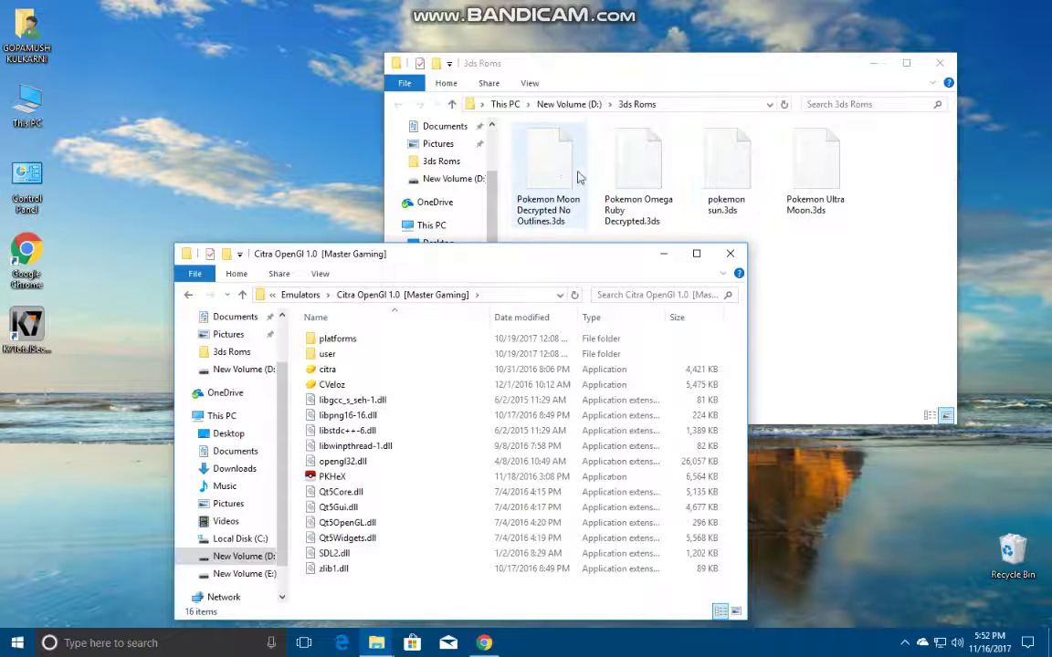
pyautogui.moveTo(547, 169); pyautogui.dragTo(415, 369)
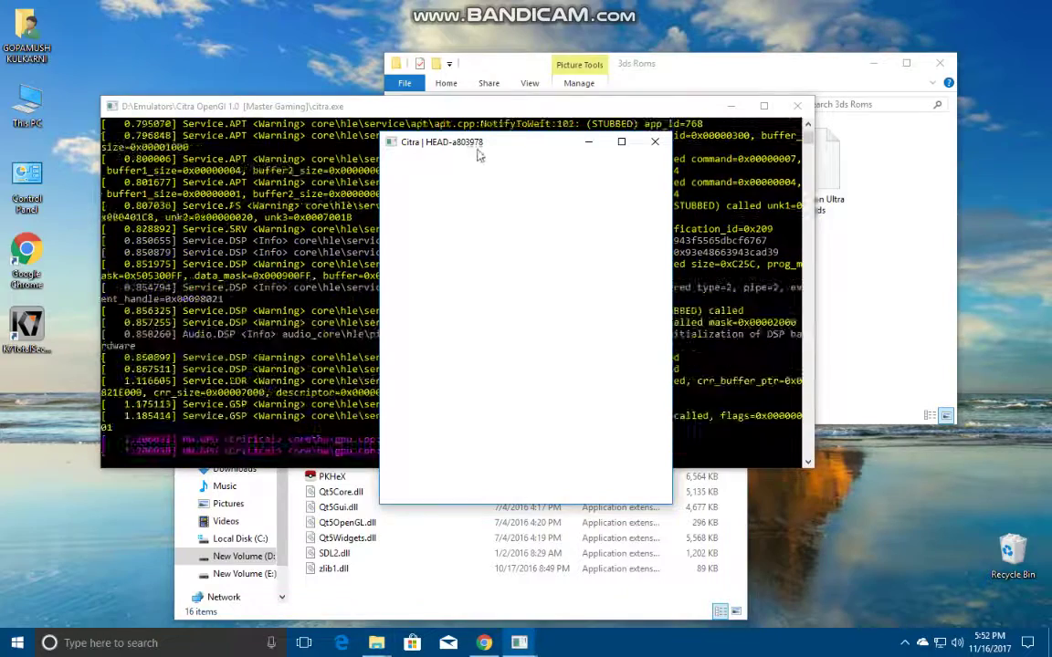
pyautogui.moveTo(479, 144); pyautogui.dragTo(430, 142)
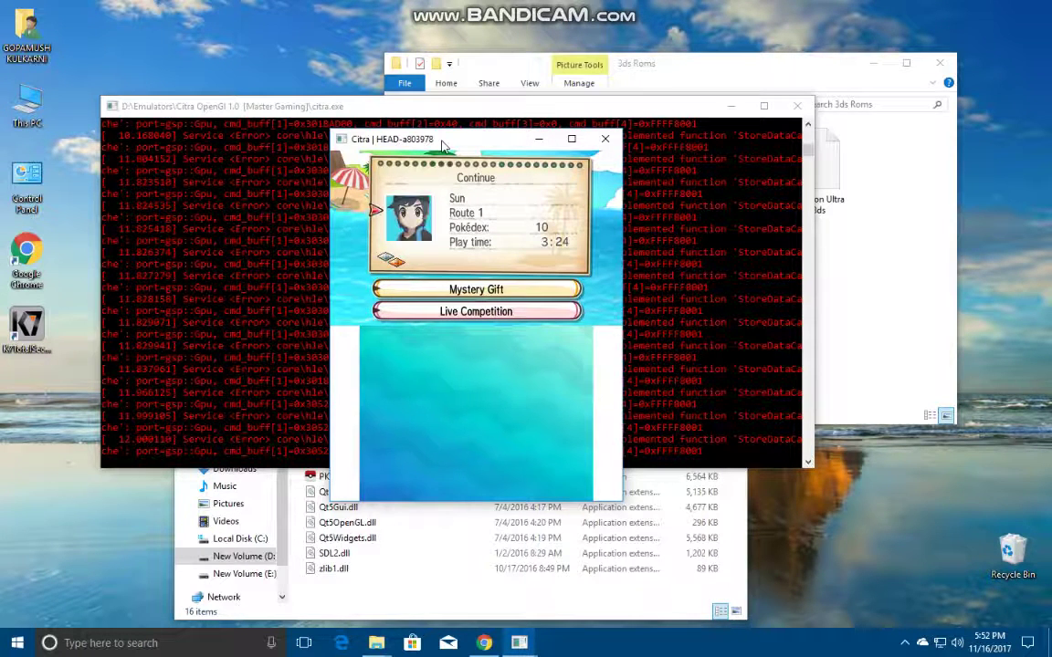
# Continue the saved Pokemon Moon game and walk the character across the room to the kitchen counter.
pyautogui.press('a')
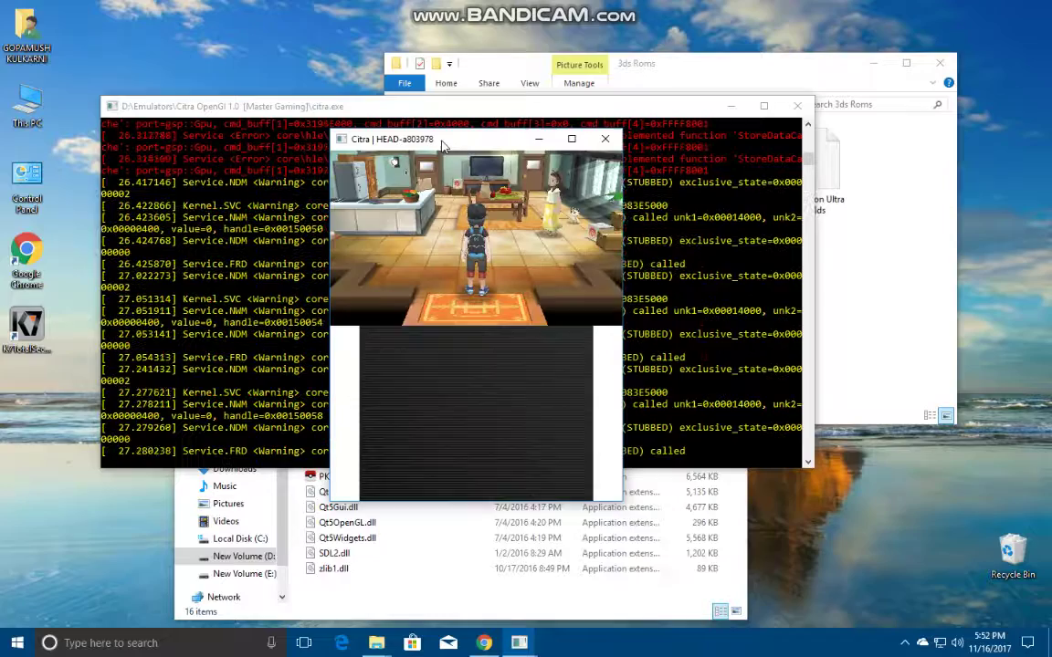
pyautogui.press('Up')
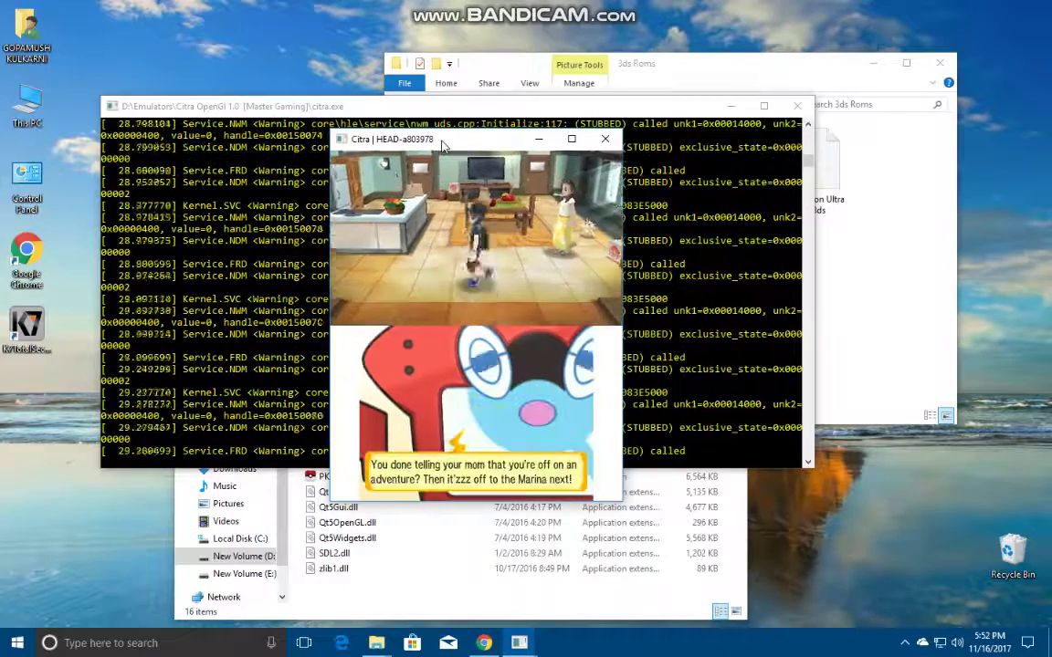
pyautogui.press('Left')
pyautogui.press('Up')
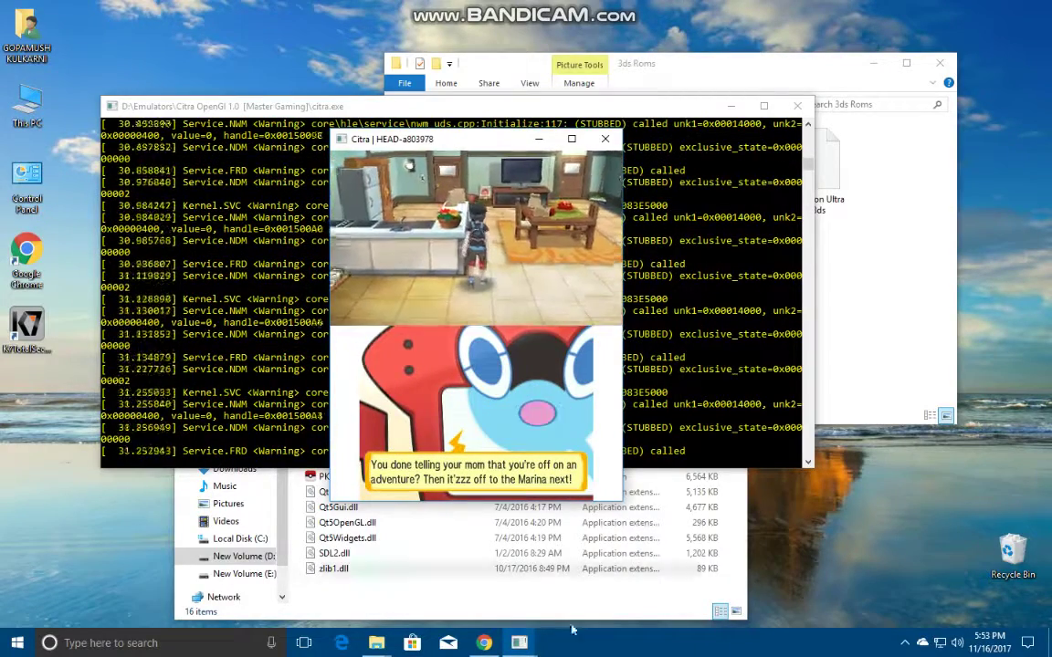
# Close the Citra OpenGl 1.0 and 3ds Roms folder windows, and minimize the citra console to leave only the game.
pyautogui.click(582, 613)
pyautogui.click(730, 253)
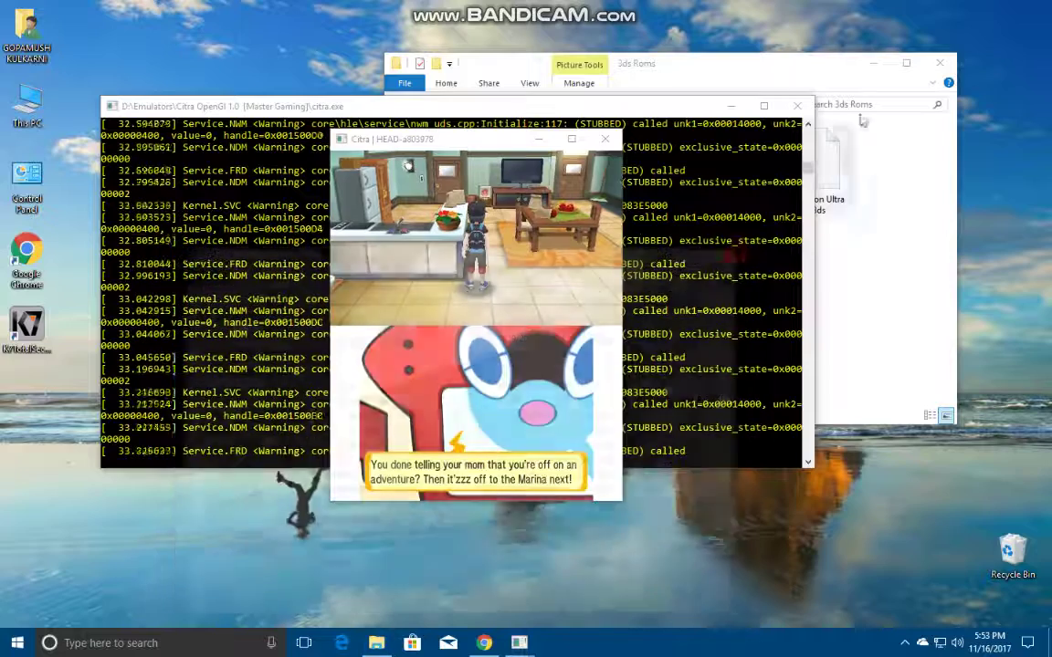
pyautogui.click(940, 63)
pyautogui.click(734, 107)
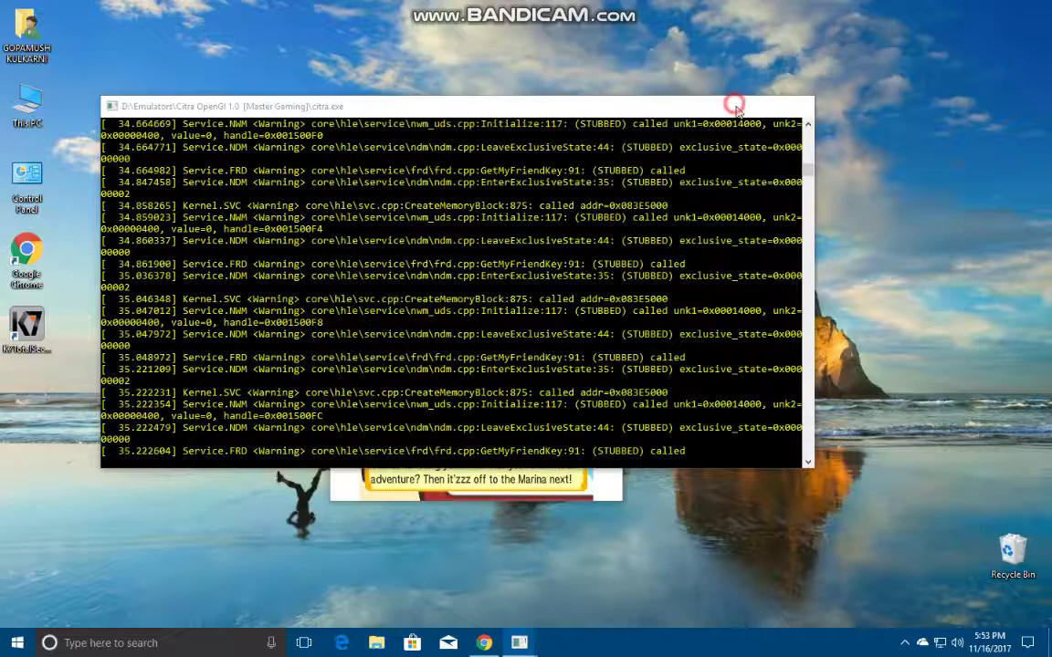
pyautogui.moveTo(449, 155); pyautogui.dragTo(496, 159)
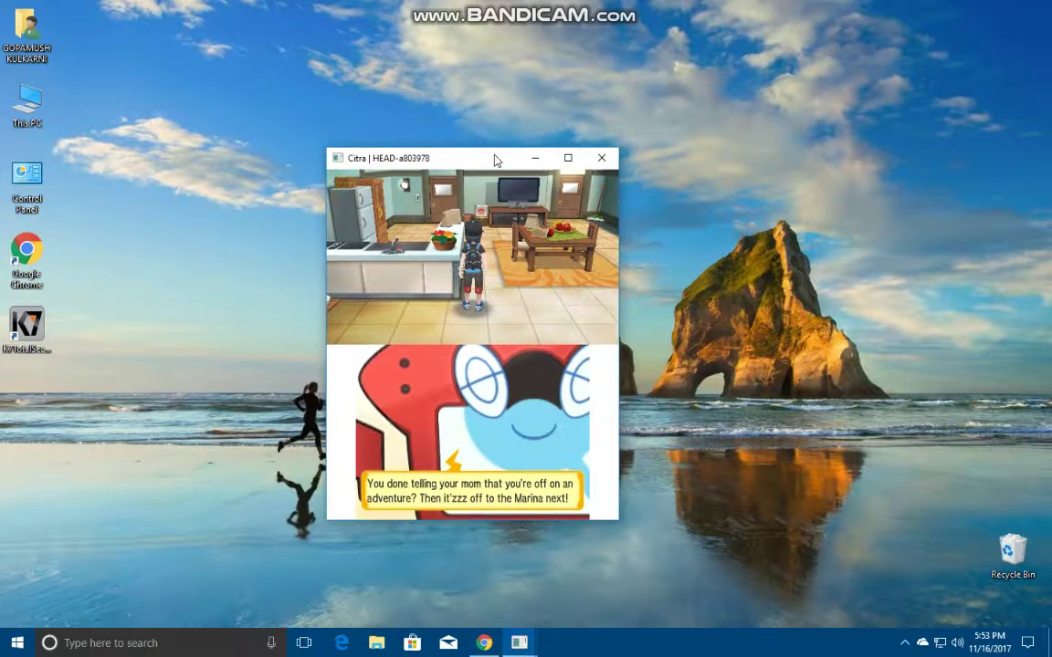
# Walk the character around the dining table to Mom's far side and face her.
pyautogui.press('Right')
pyautogui.press('Up')
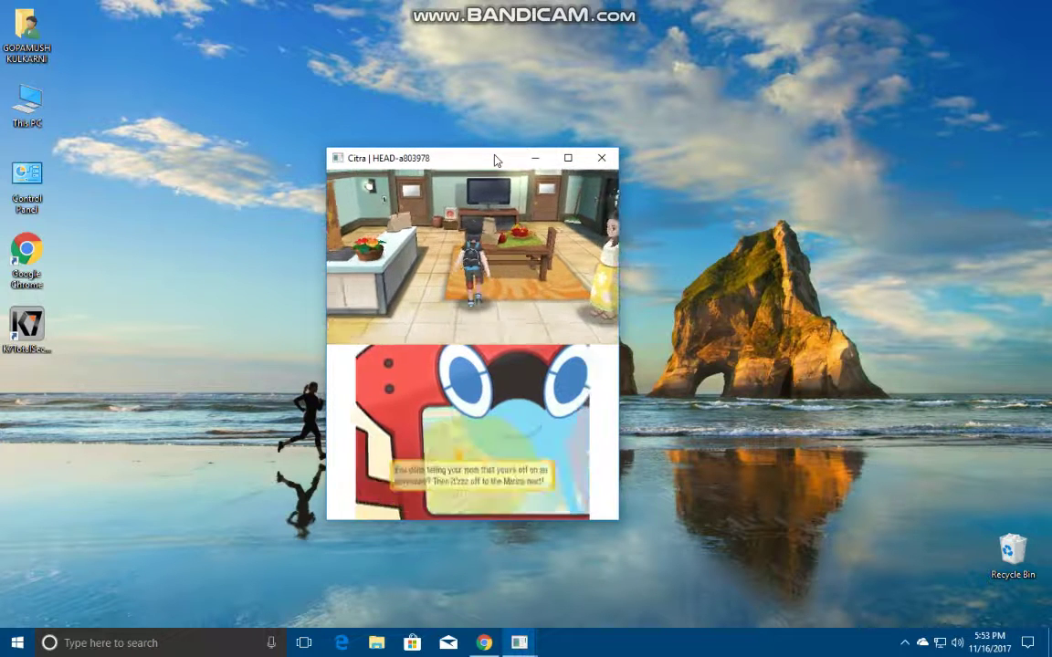
pyautogui.press('Left')
pyautogui.press('Up')
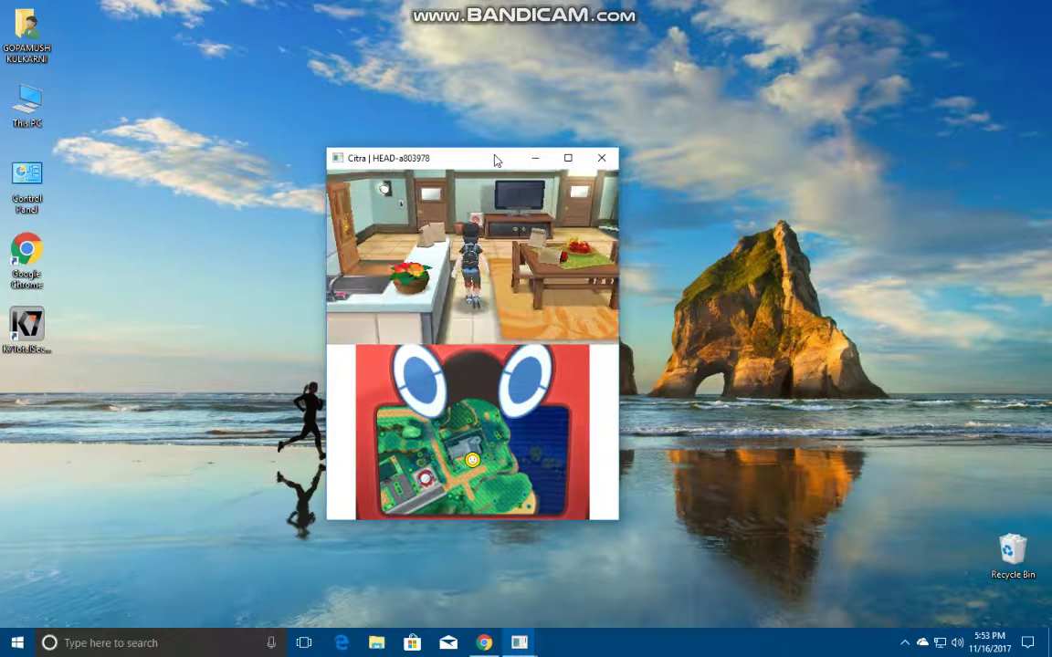
pyautogui.press('Up')
pyautogui.press('Right')
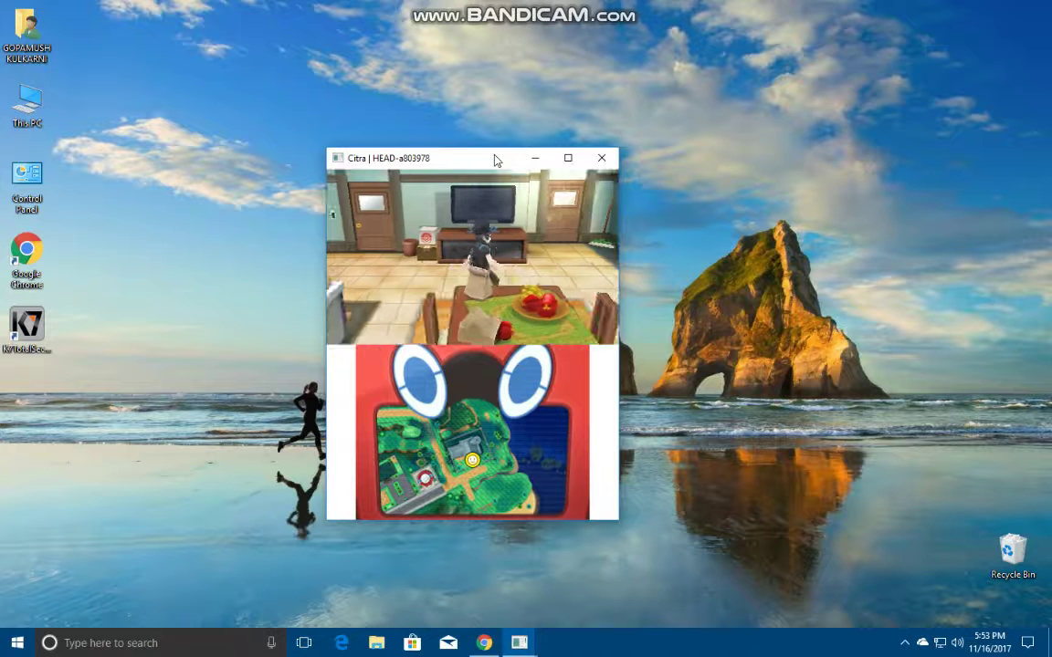
pyautogui.press('Down')
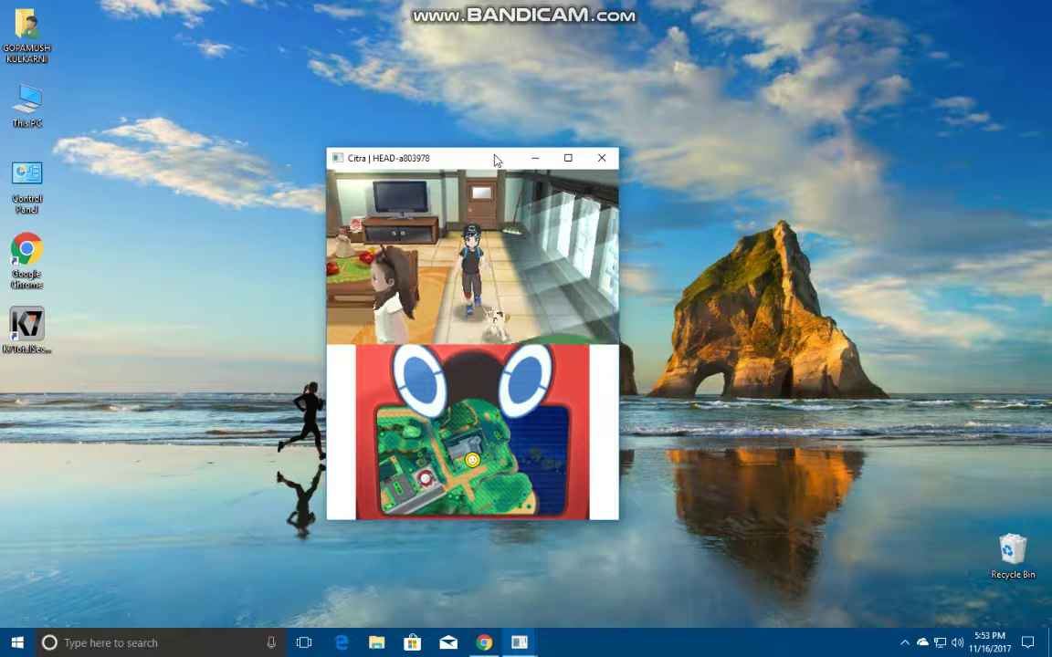
pyautogui.press('Down')
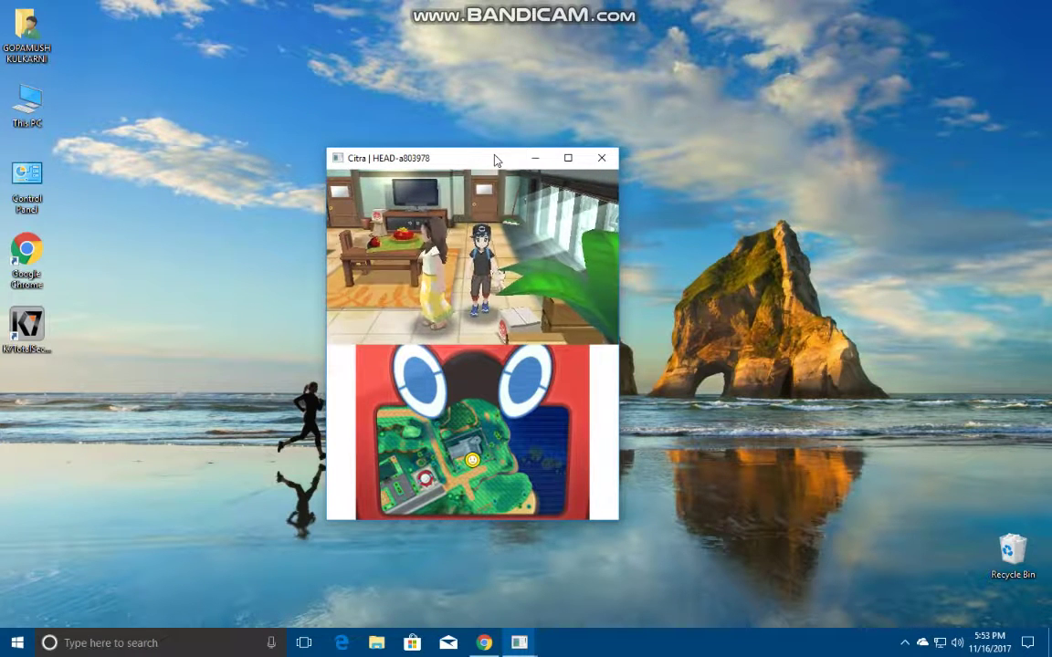
pyautogui.press('Left')
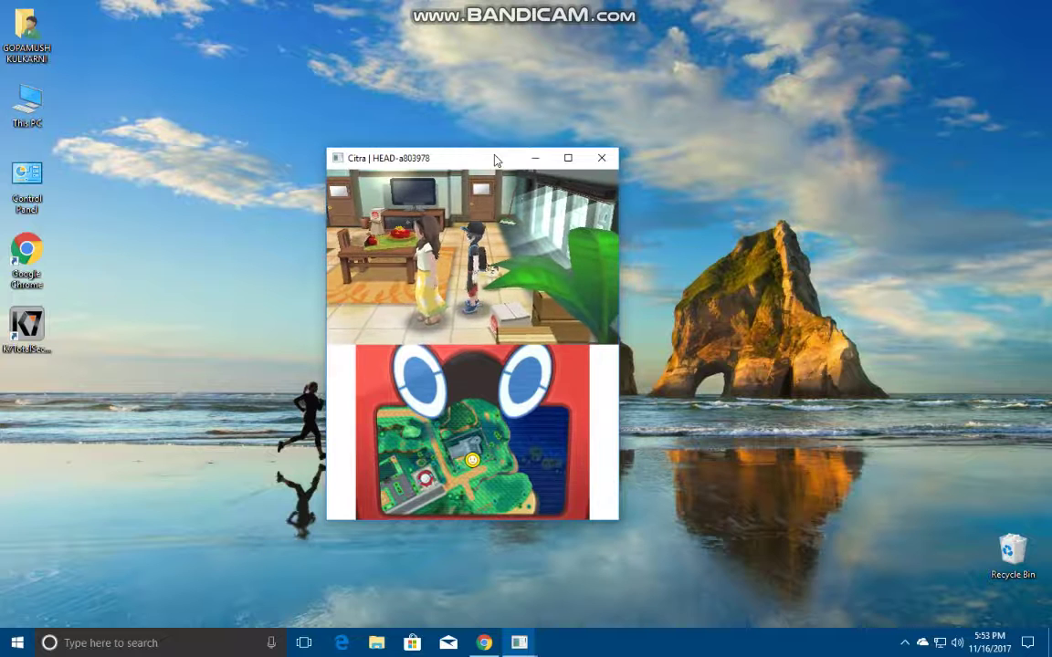
# Talk to Mom and advance through her whole dialogue, and move the game window slightly higher on the desktop.
pyautogui.press('a')
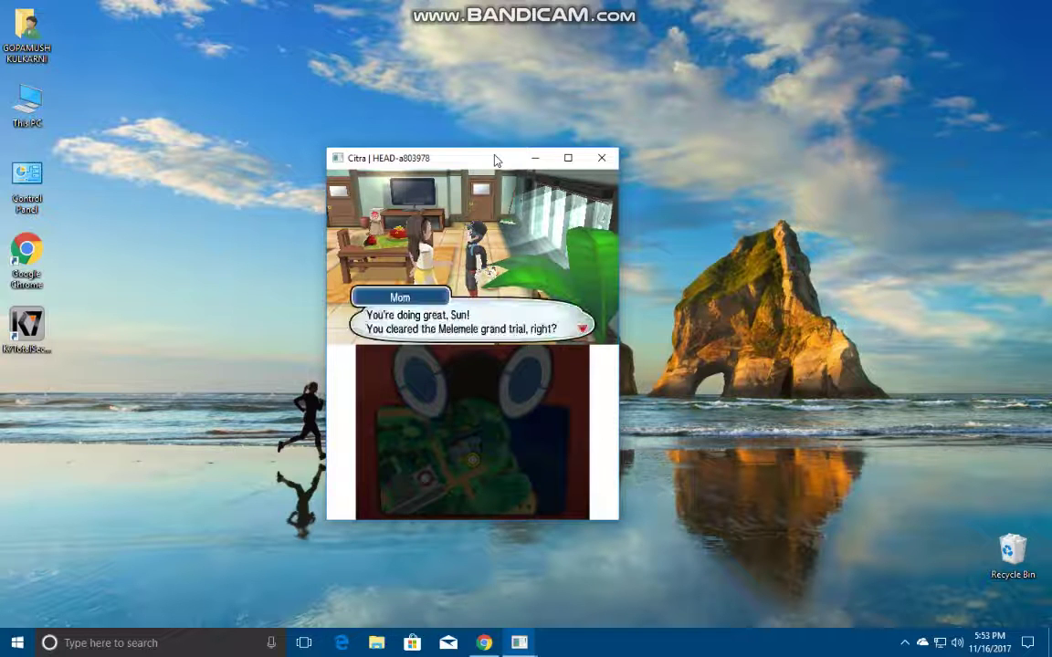
pyautogui.press('a')
pyautogui.press('a')
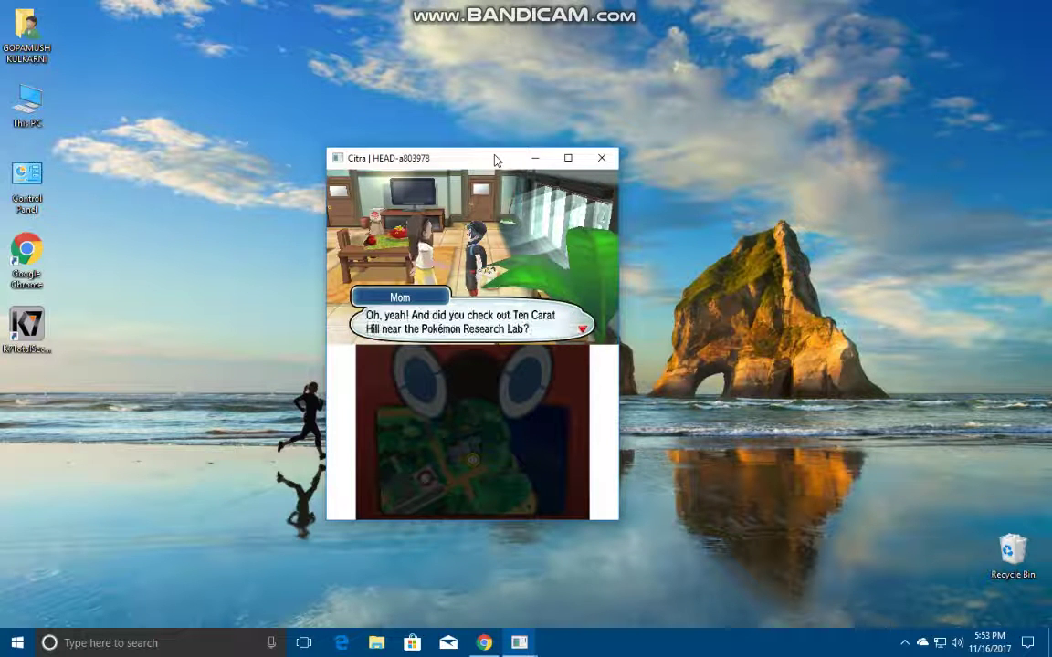
pyautogui.press('a')
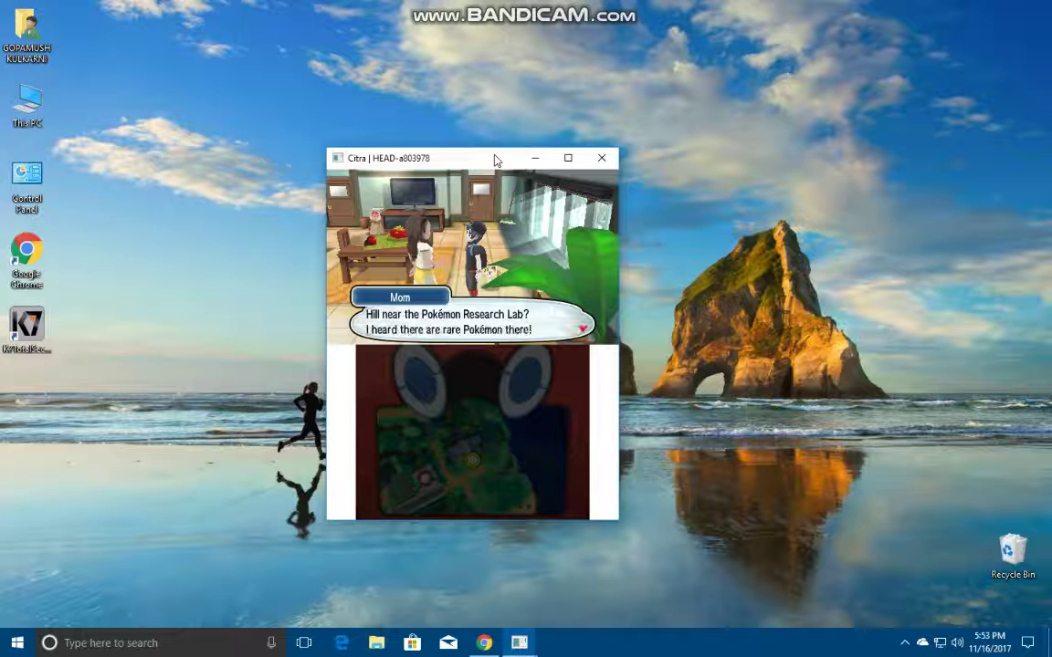
pyautogui.press('a')
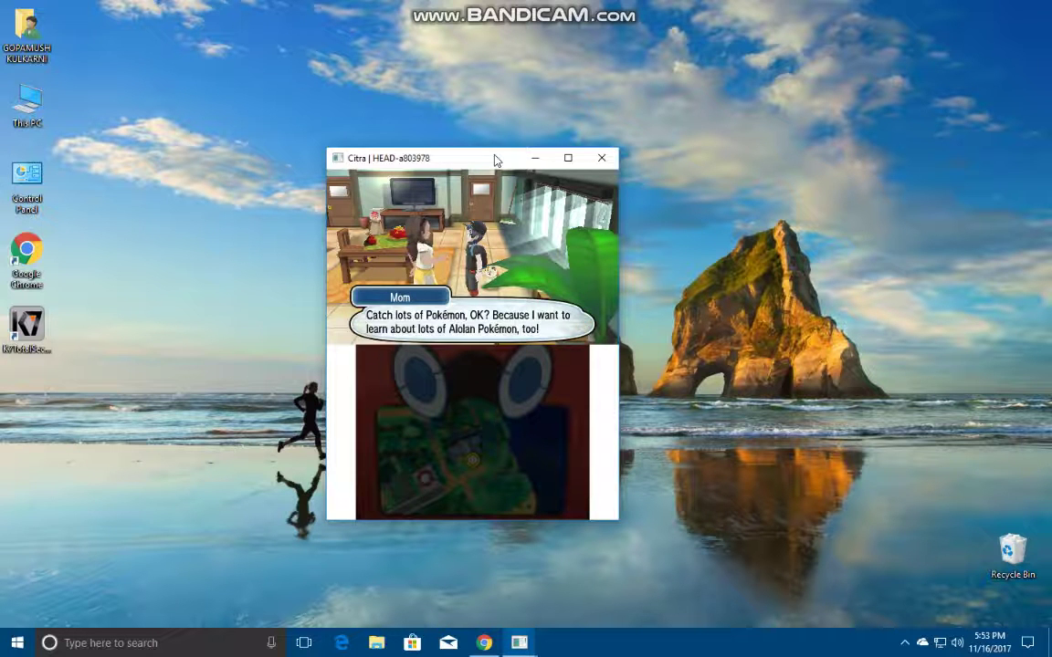
pyautogui.press('a')
pyautogui.moveTo(495, 159); pyautogui.dragTo(508, 123)
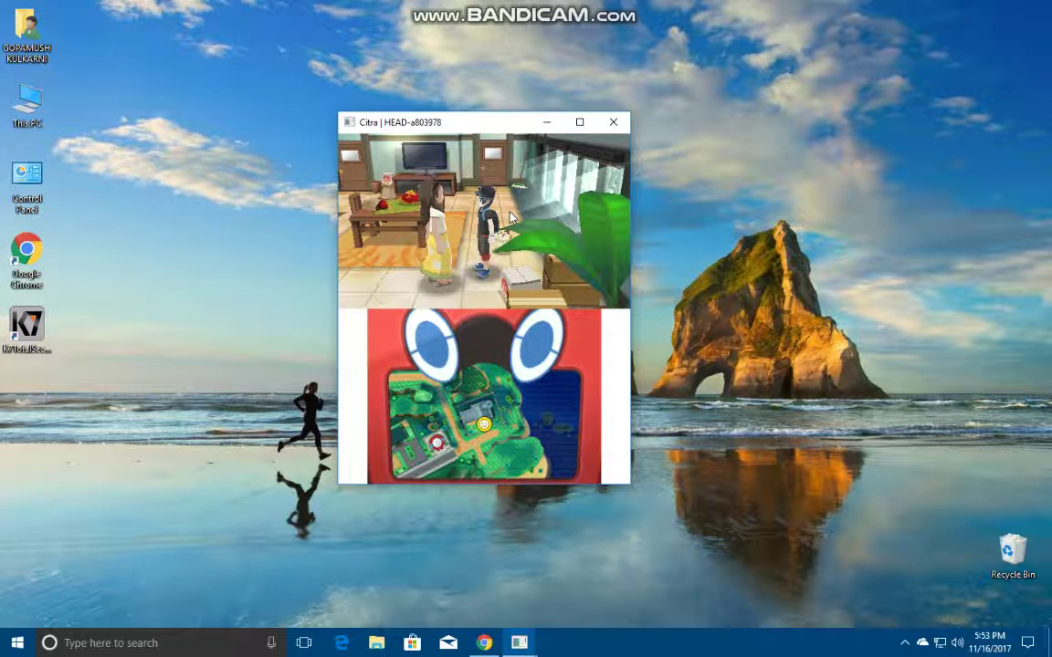
# Walk the character away from Mom, around behind the dining table, past the kitchen counter, and to the front edge of the room.
pyautogui.press('Down')
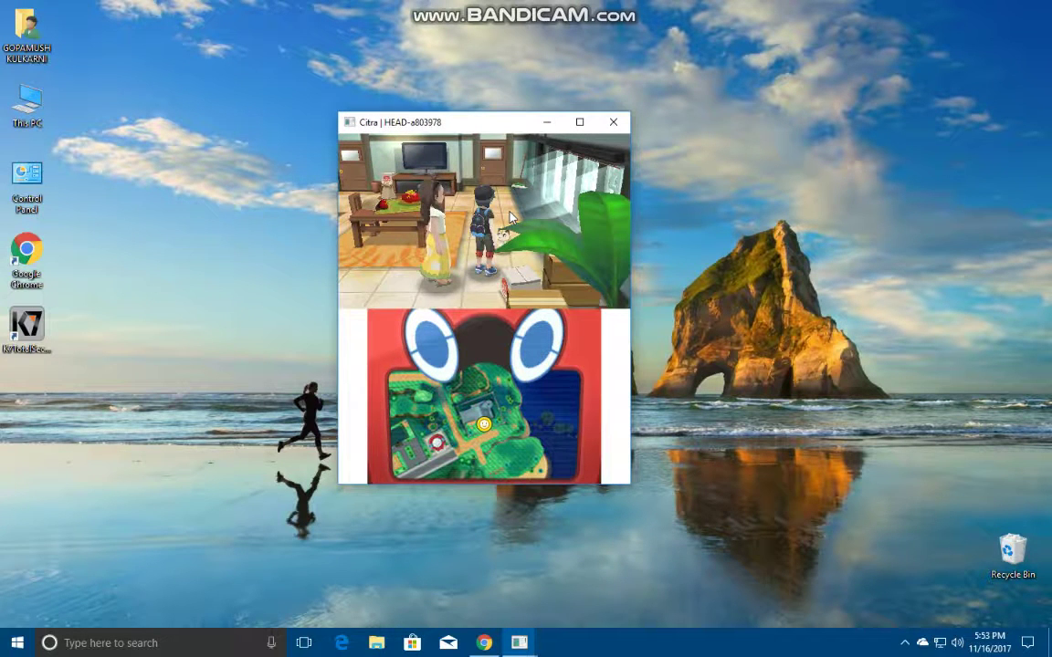
pyautogui.press('Up')
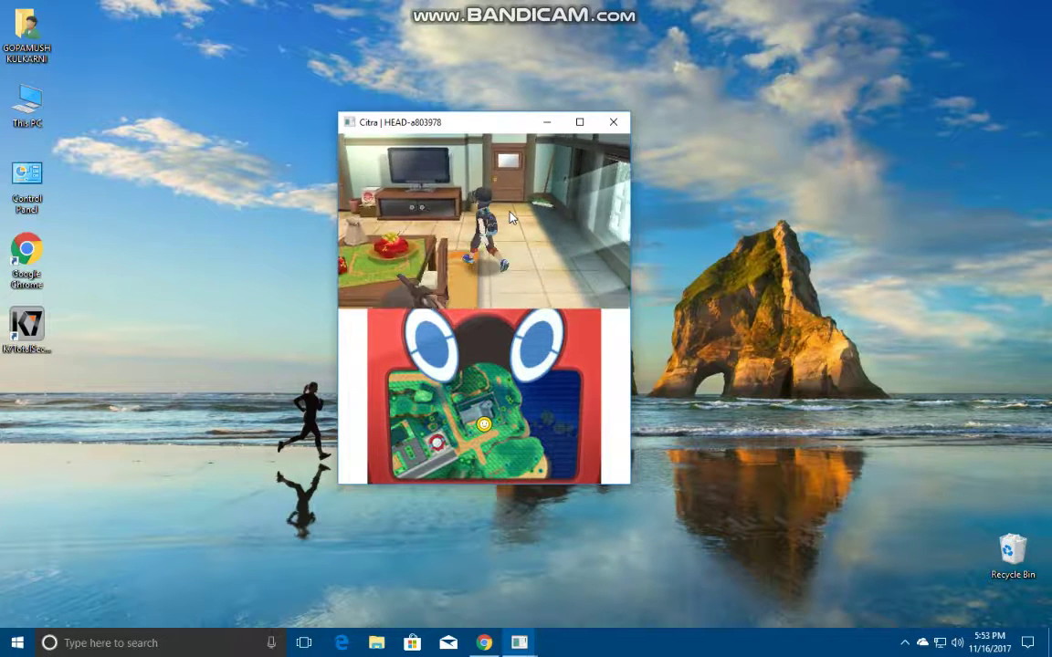
pyautogui.press('Left')
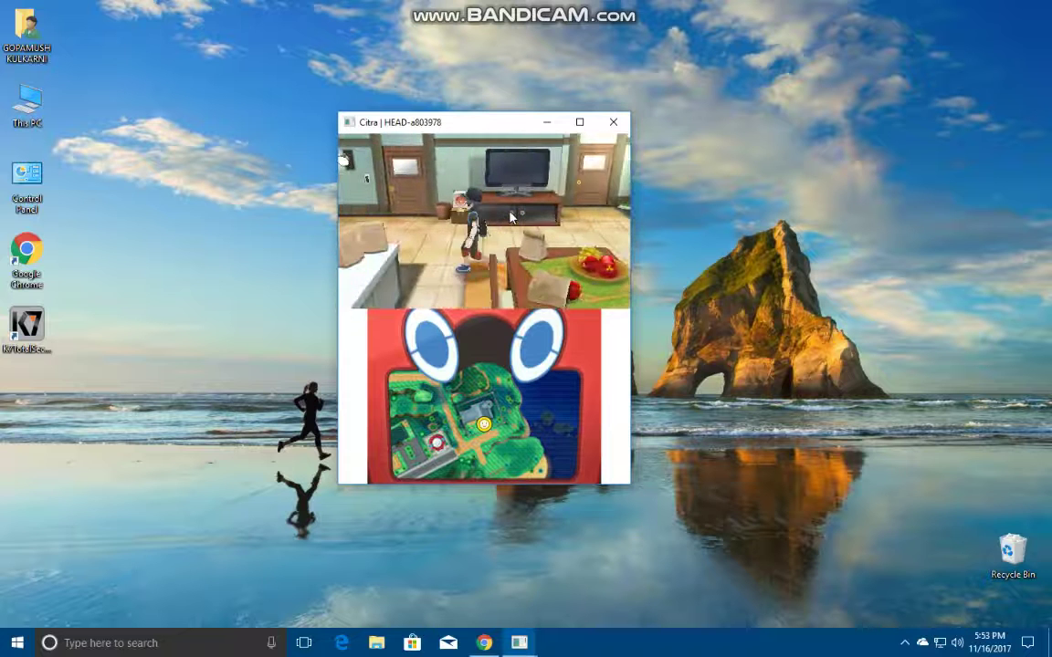
pyautogui.press('Down')
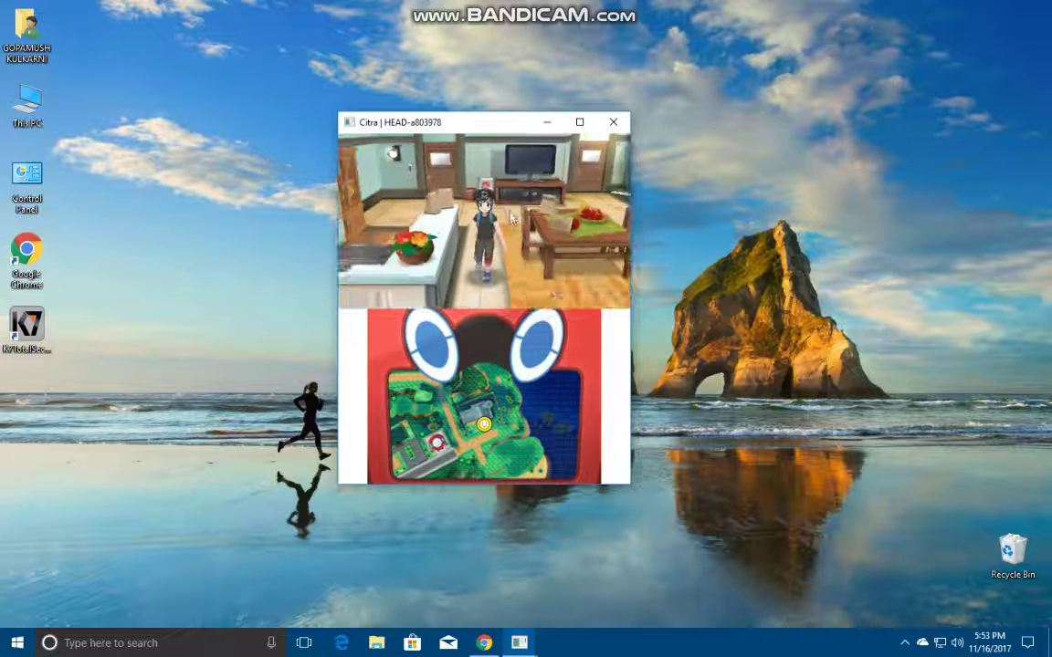
pyautogui.press('Right')
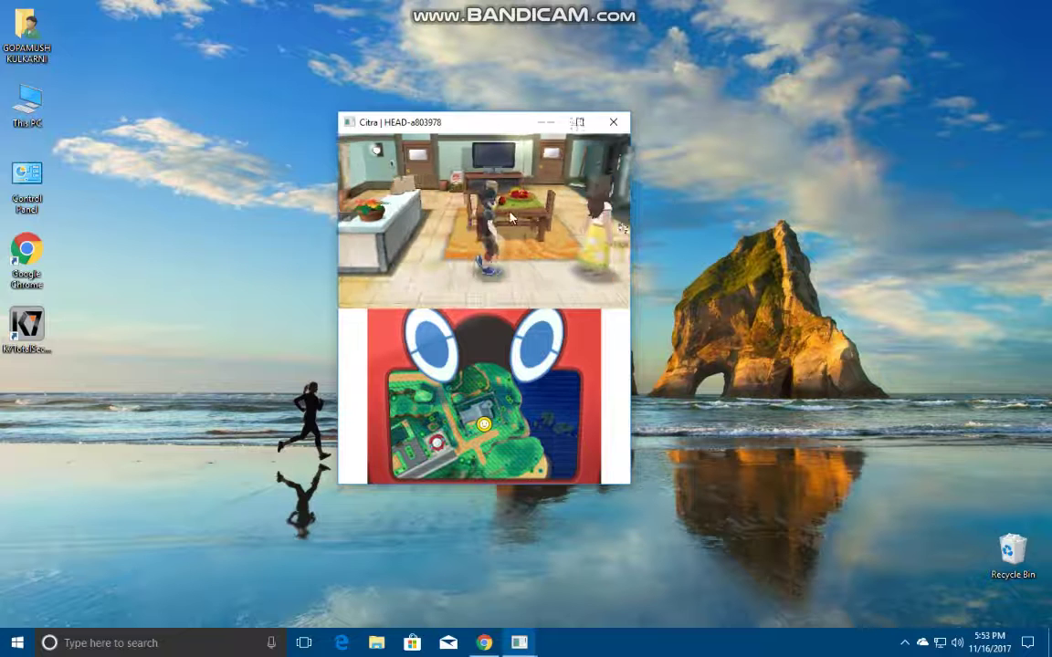
pyautogui.press('Down')
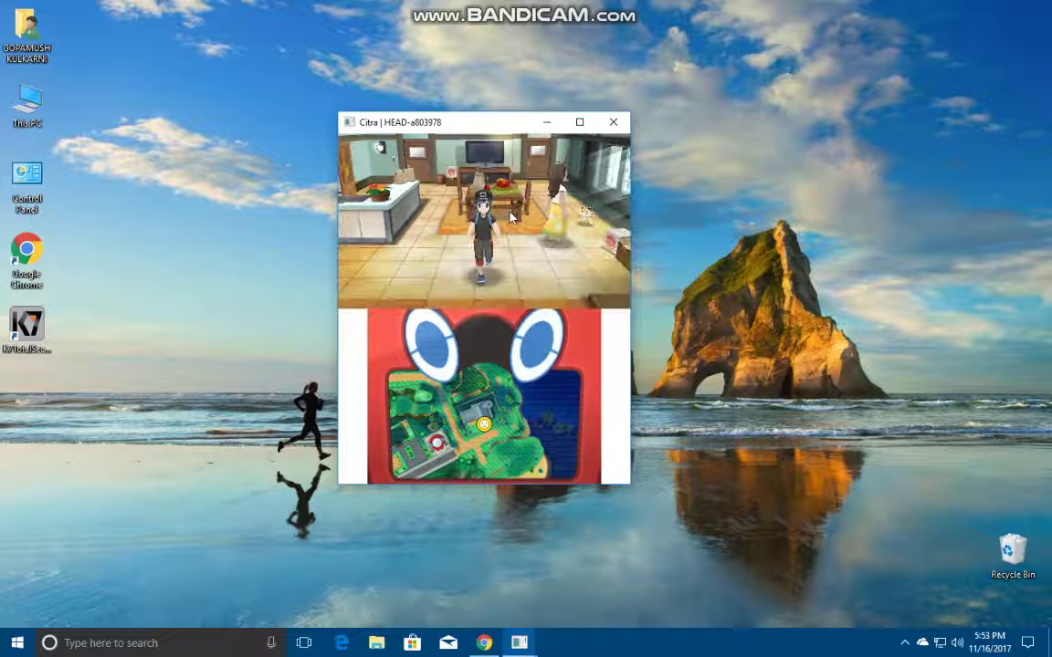
pyautogui.press('Down')
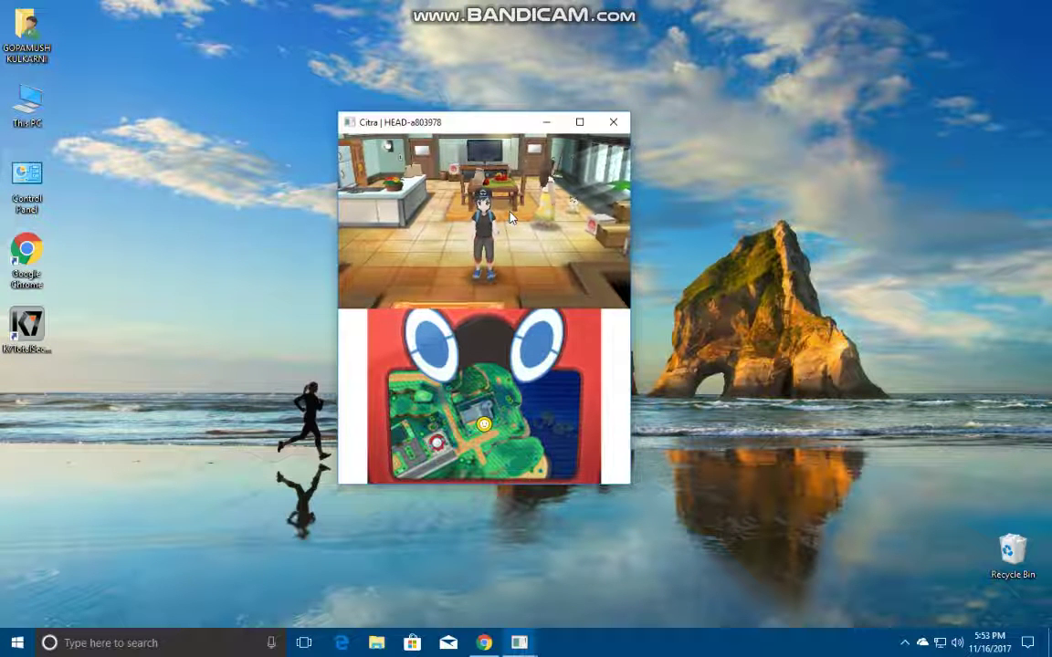